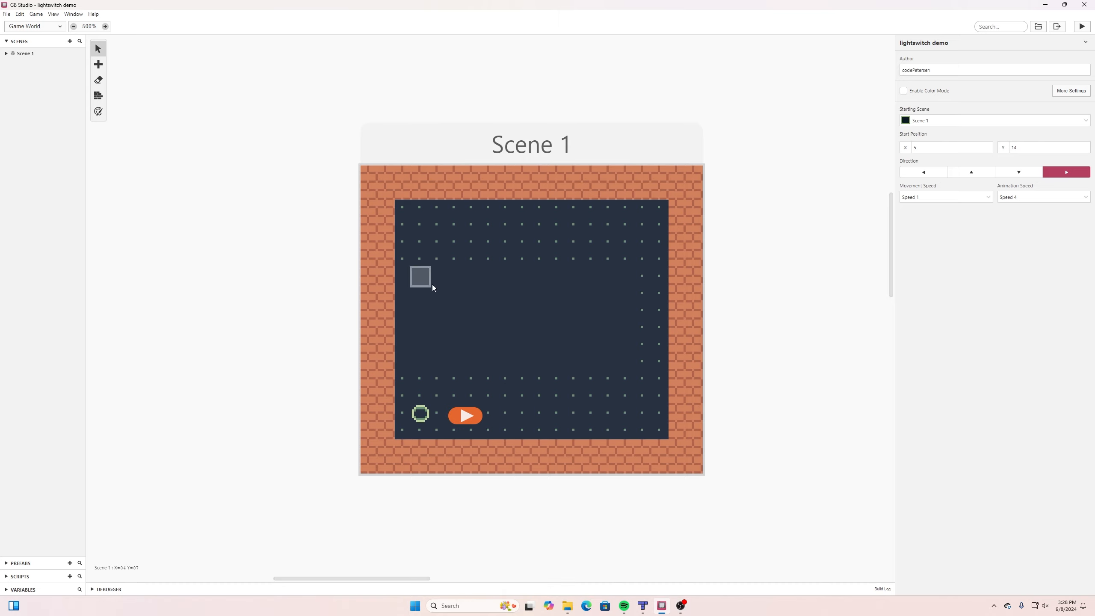
# Review the project's Sprites and Images views, then return to Scene 1 in the Game World view.
pyautogui.click(34, 26)
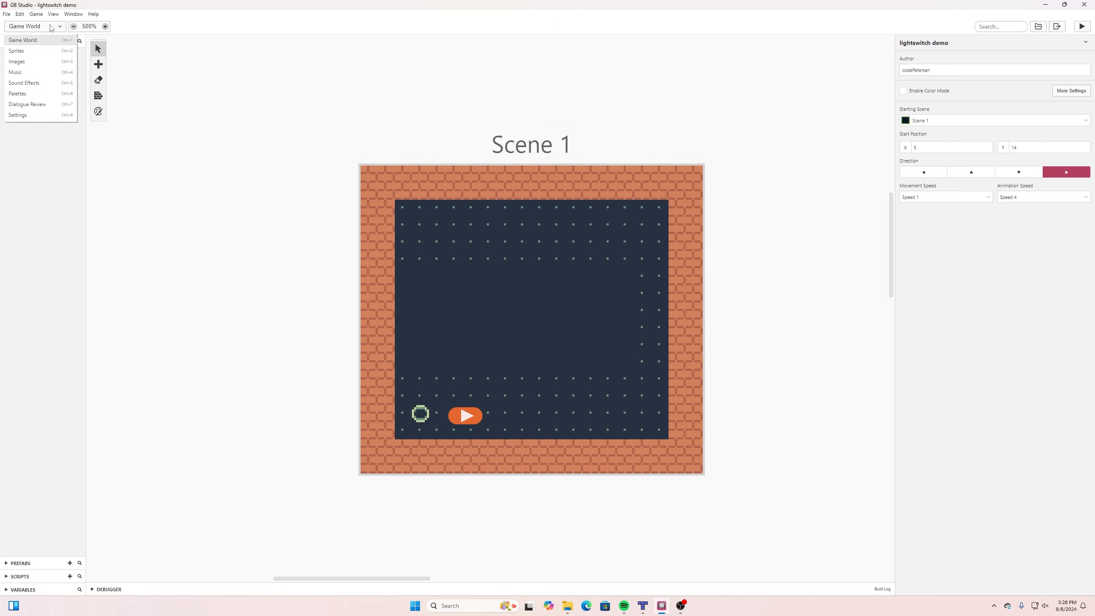
pyautogui.click(33, 50)
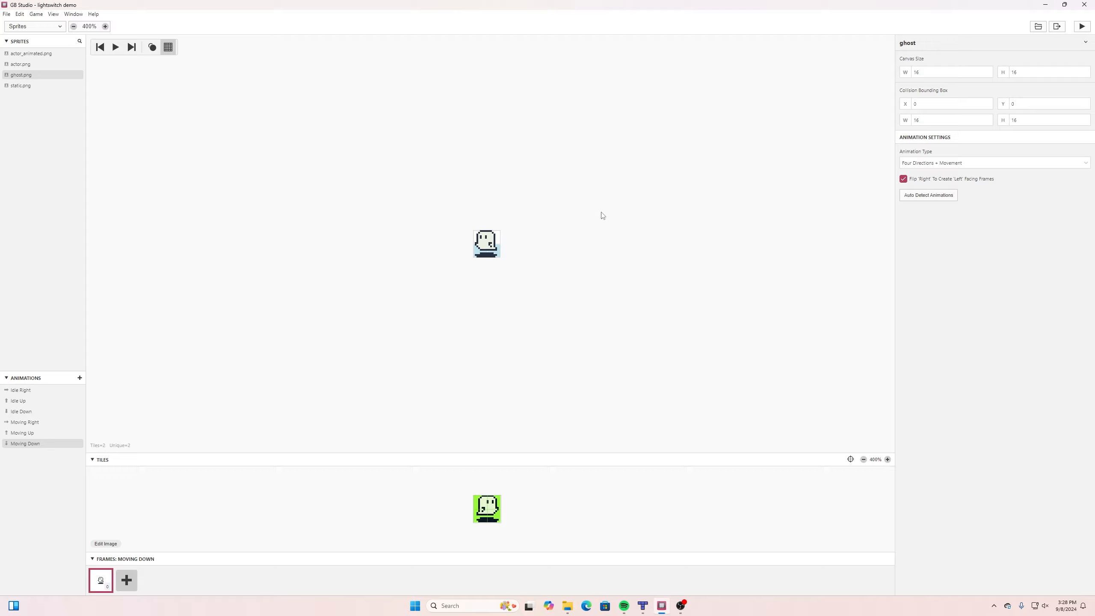
pyautogui.click(60, 27)
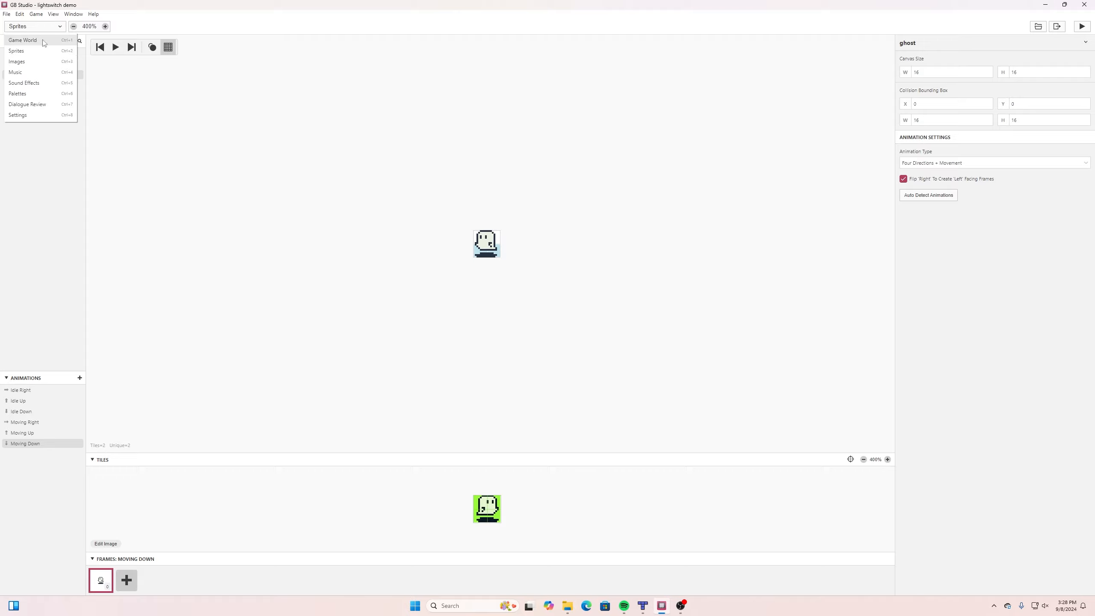
pyautogui.click(35, 63)
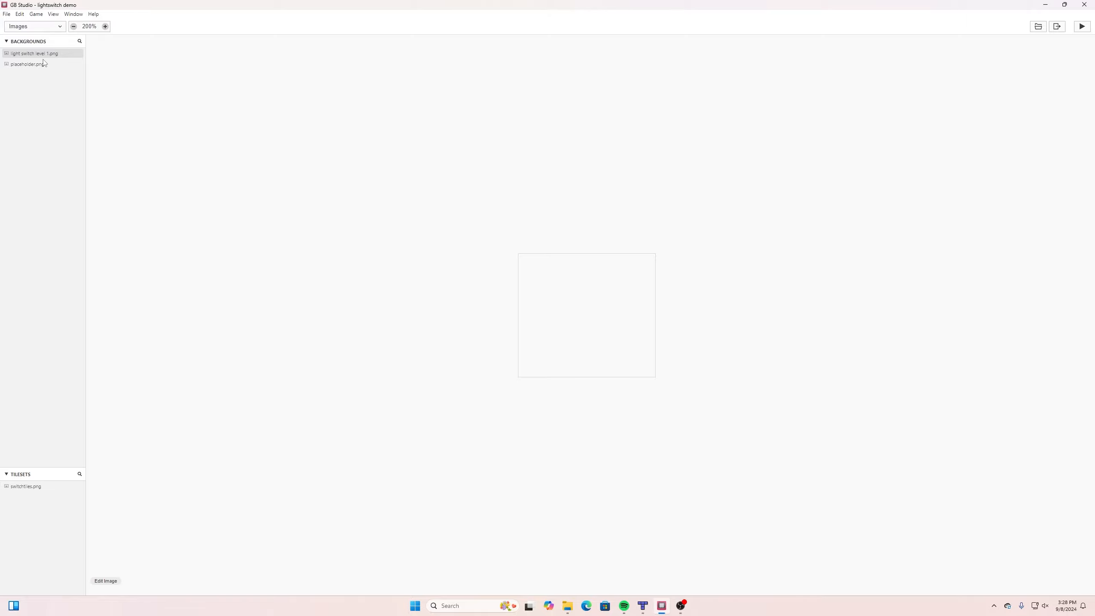
pyautogui.click(43, 27)
pyautogui.click(25, 39)
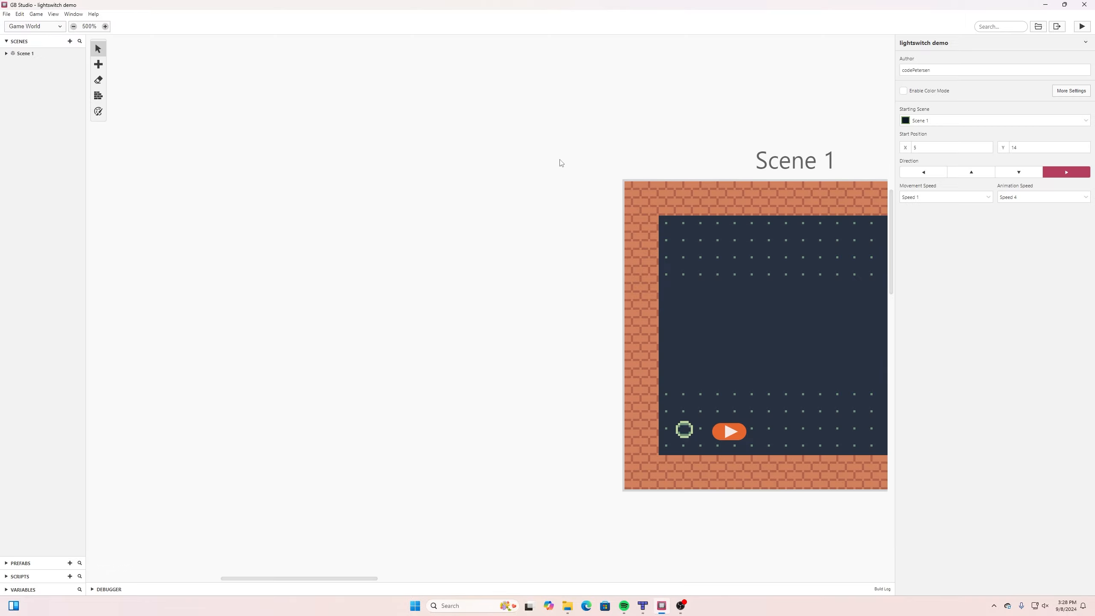
pyautogui.moveTo(560, 160); pyautogui.dragTo(250, 162, button='middle')
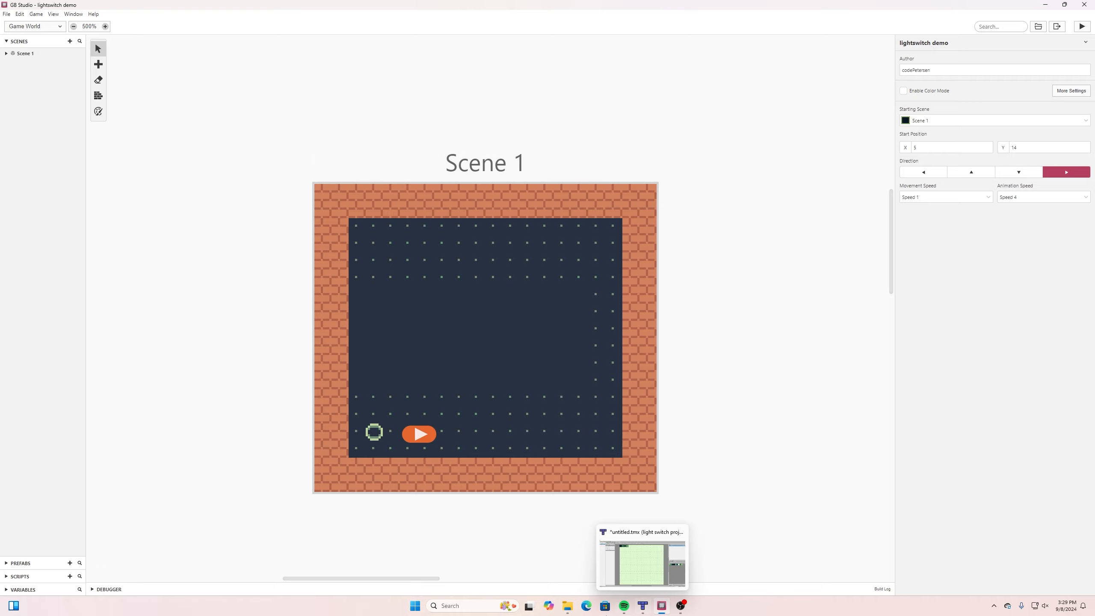
# Switch to File Explorer and view the switchtiles image in the lightswitch folder, closing it when finished.
pyautogui.click(567, 606)
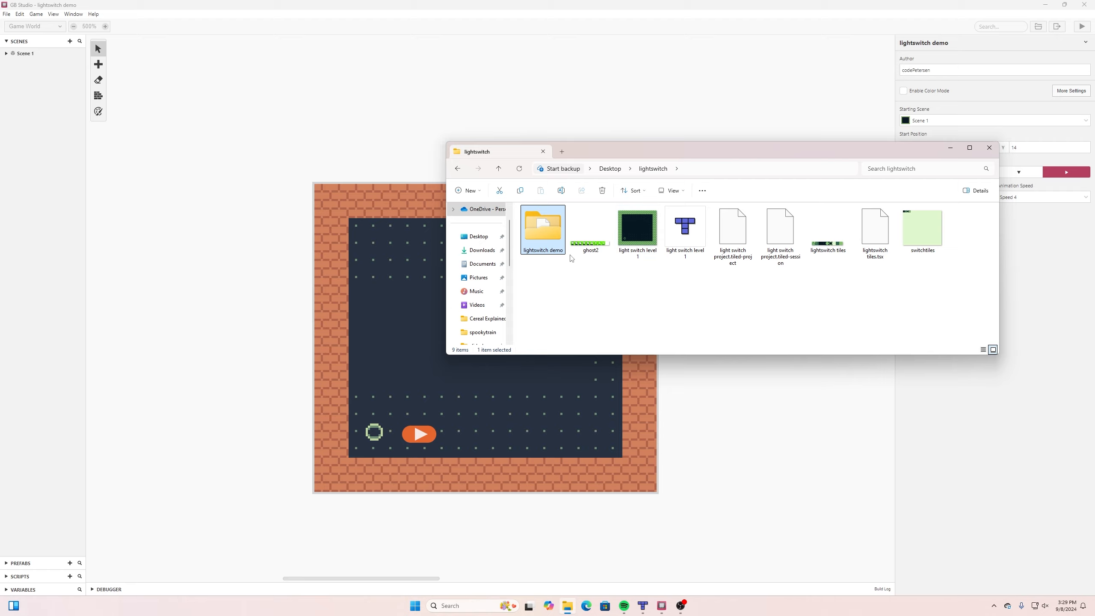
pyautogui.doubleClick(919, 229)
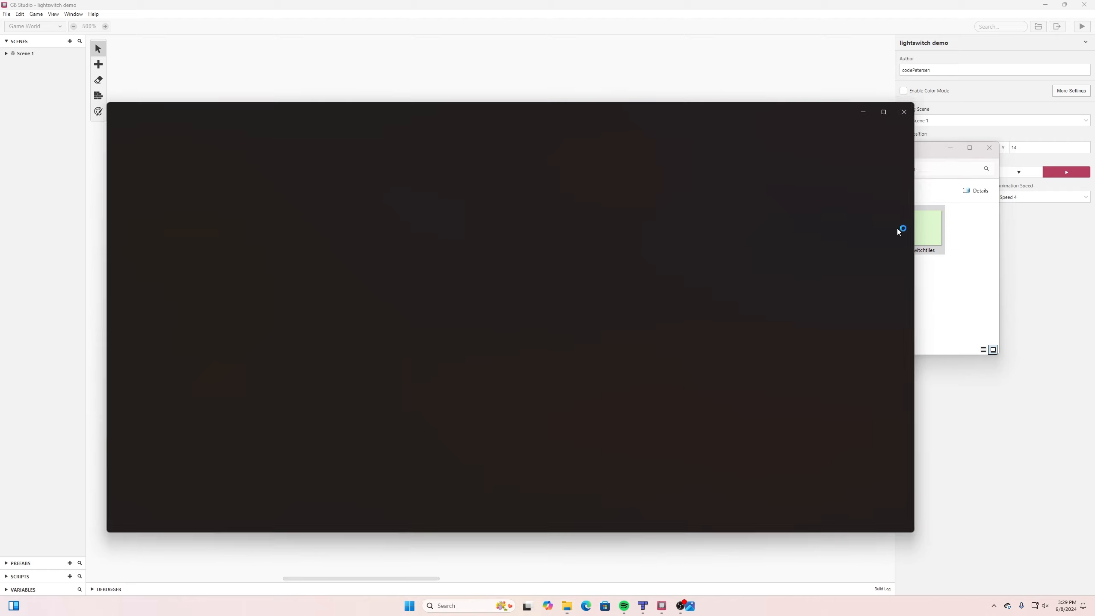
pyautogui.scroll(10, 472, 305)
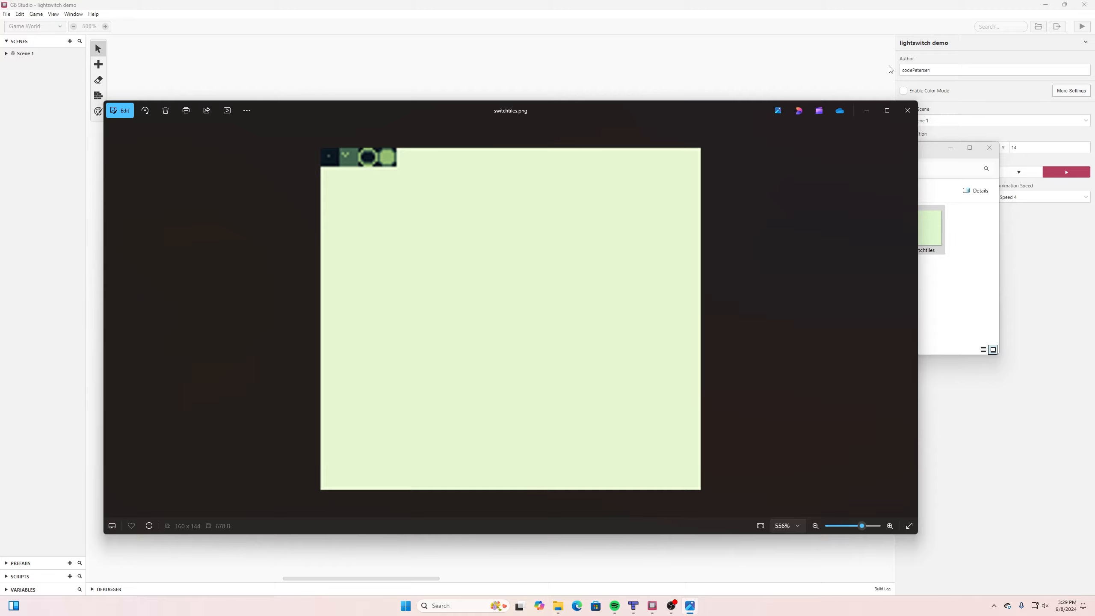
pyautogui.click(903, 115)
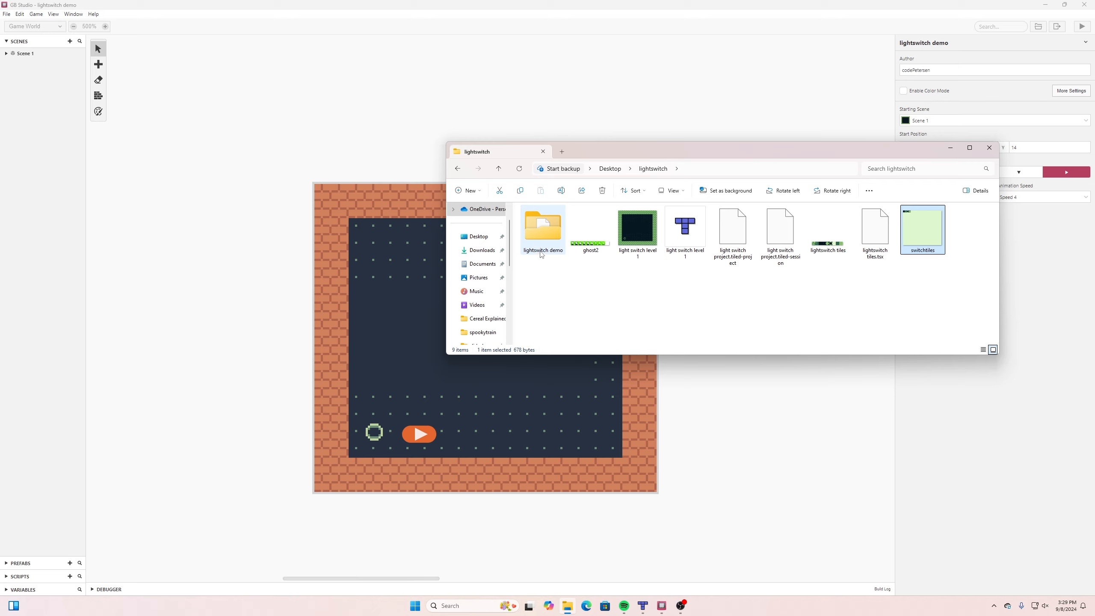
# Inspect the sprites and tilesets folders inside the assets folder of the lightswitch demo project.
pyautogui.doubleClick(542, 233)
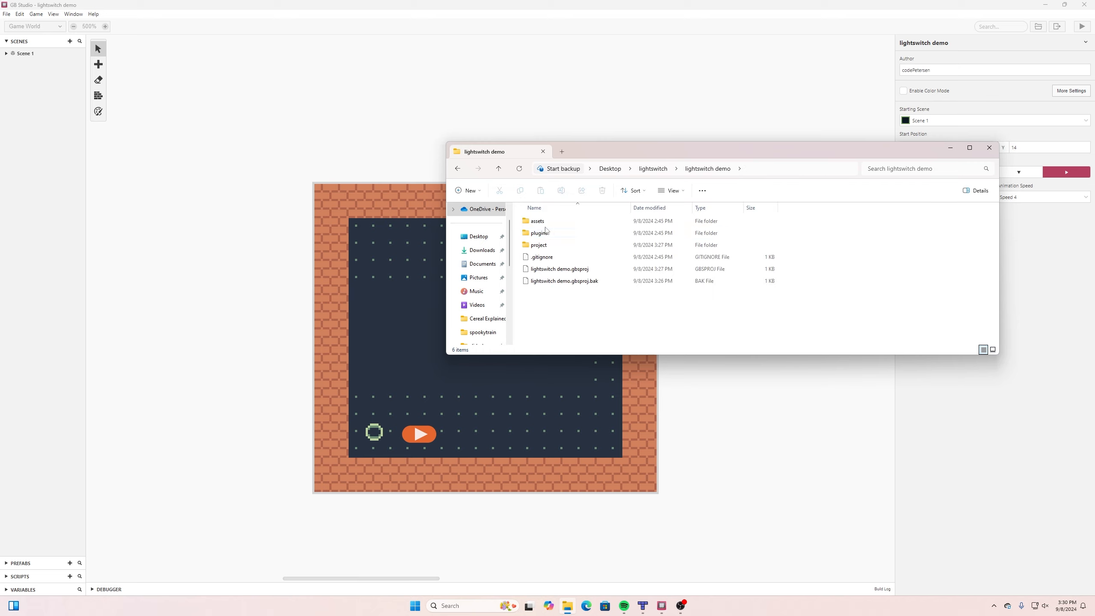
pyautogui.doubleClick(544, 221)
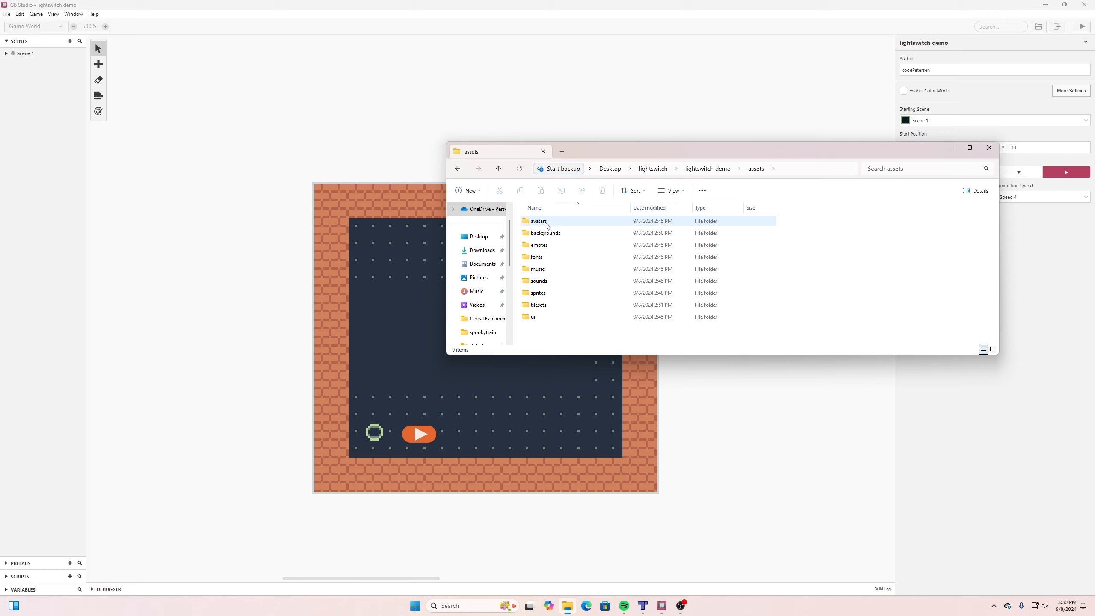
pyautogui.doubleClick(544, 296)
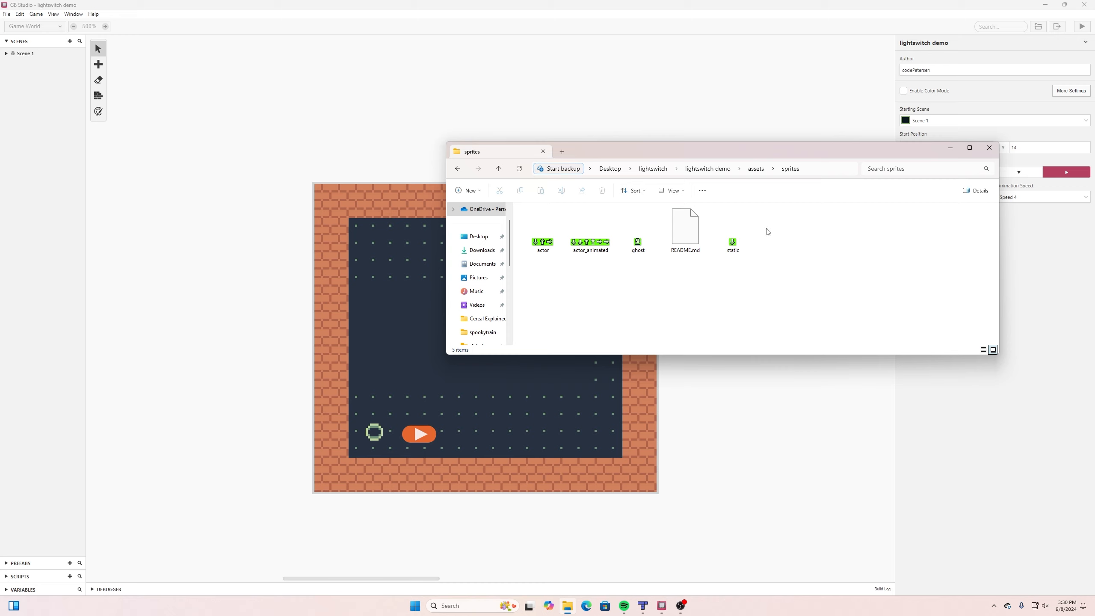
pyautogui.click(499, 168)
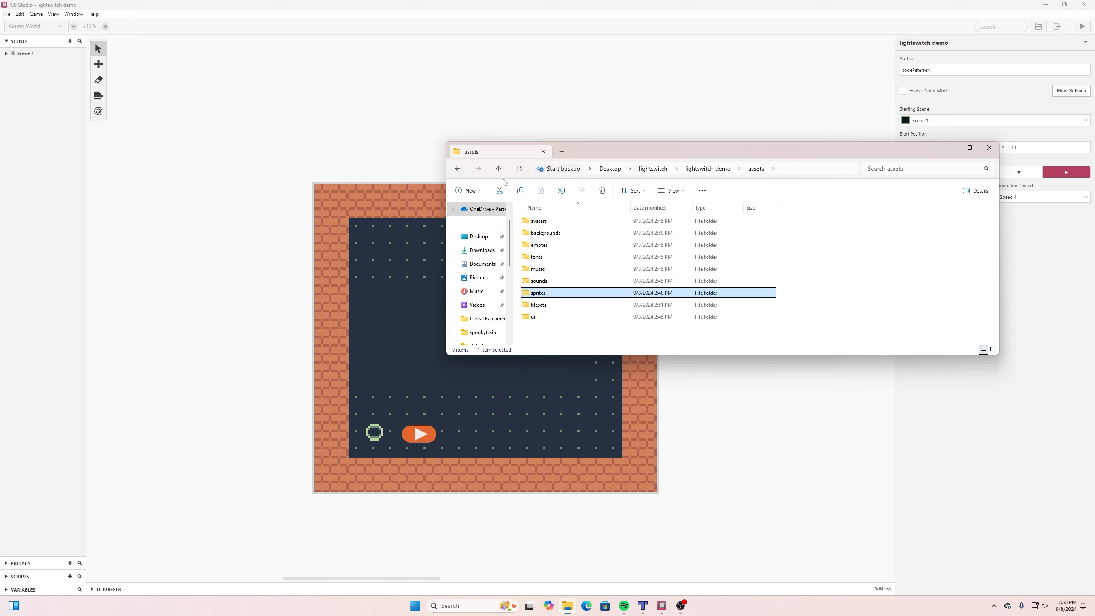
pyautogui.doubleClick(543, 305)
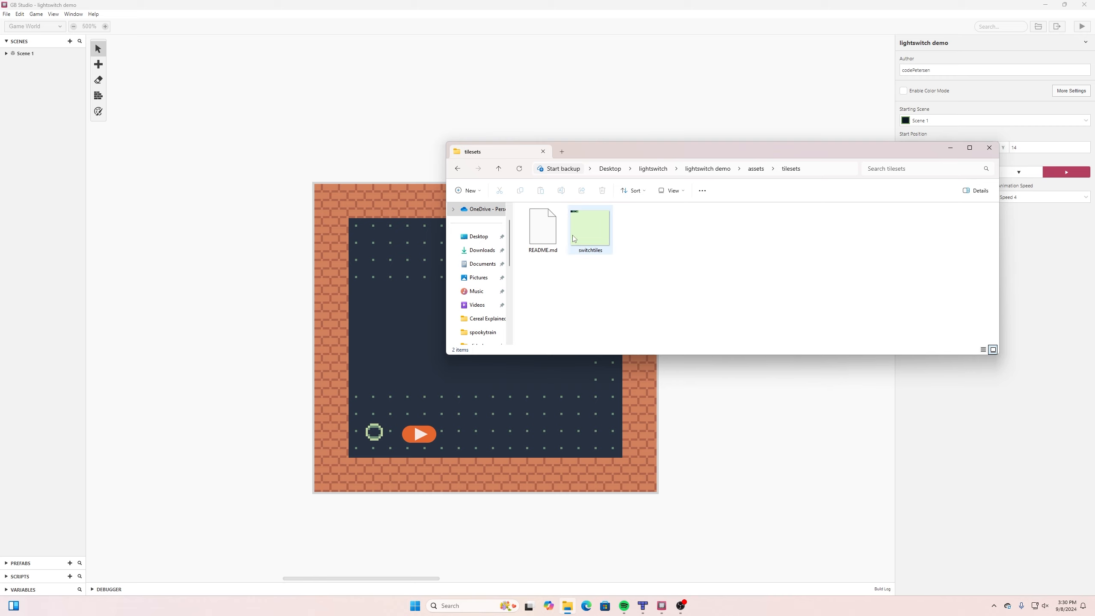
pyautogui.click(496, 170)
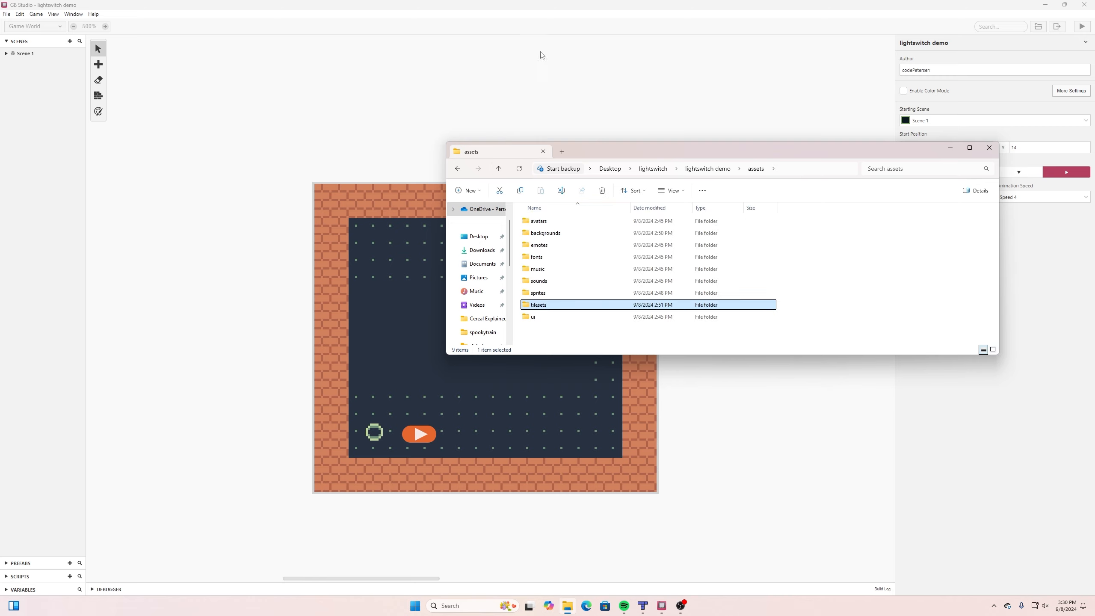
# Return to GB Studio and place a 14 by 6 tile trigger over Scene 1's plain dark area, starting at X 2, Y 6.
pyautogui.click(548, 5)
pyautogui.scroll(-2, 665, 181)
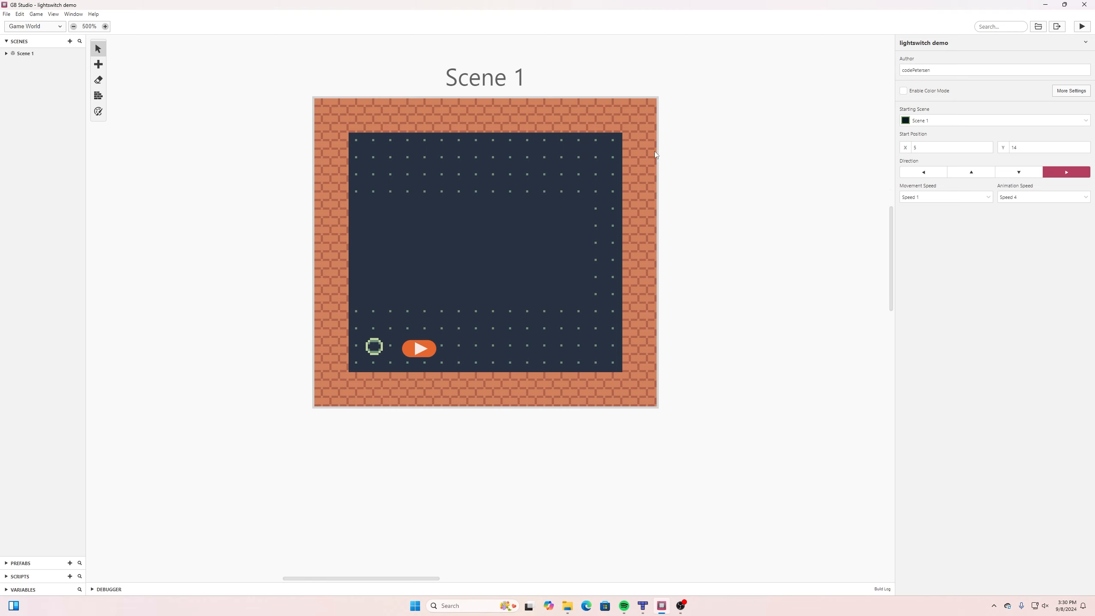
pyautogui.scroll(1, 368, 155)
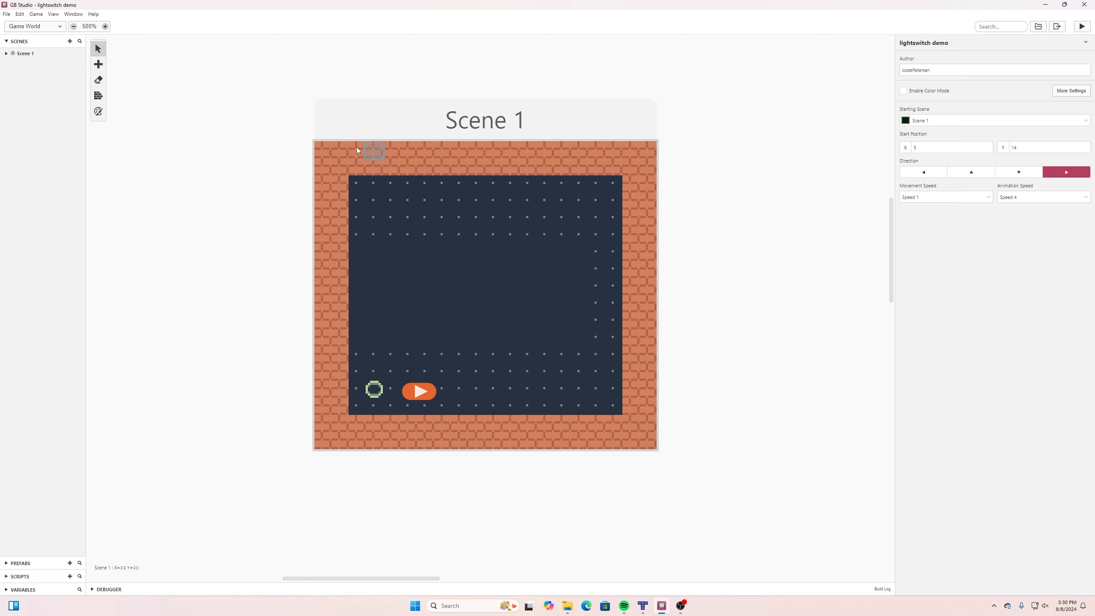
pyautogui.click(98, 64)
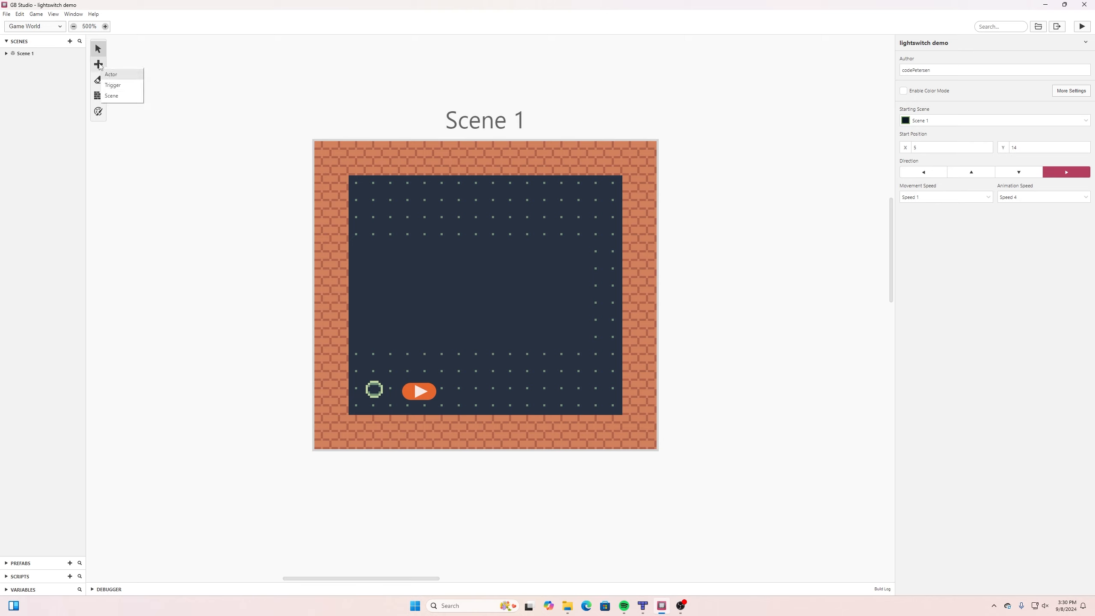
pyautogui.click(113, 85)
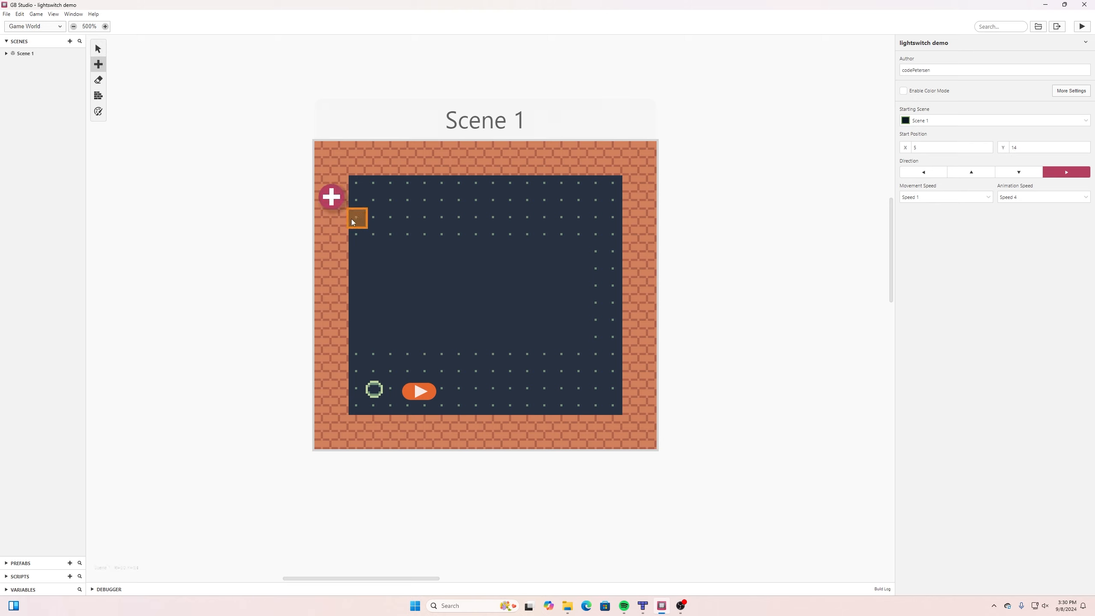
pyautogui.moveTo(358, 251)
pyautogui.mouseDown()
pyautogui.moveTo(549, 285)
pyautogui.moveTo(578, 334)
pyautogui.mouseUp()
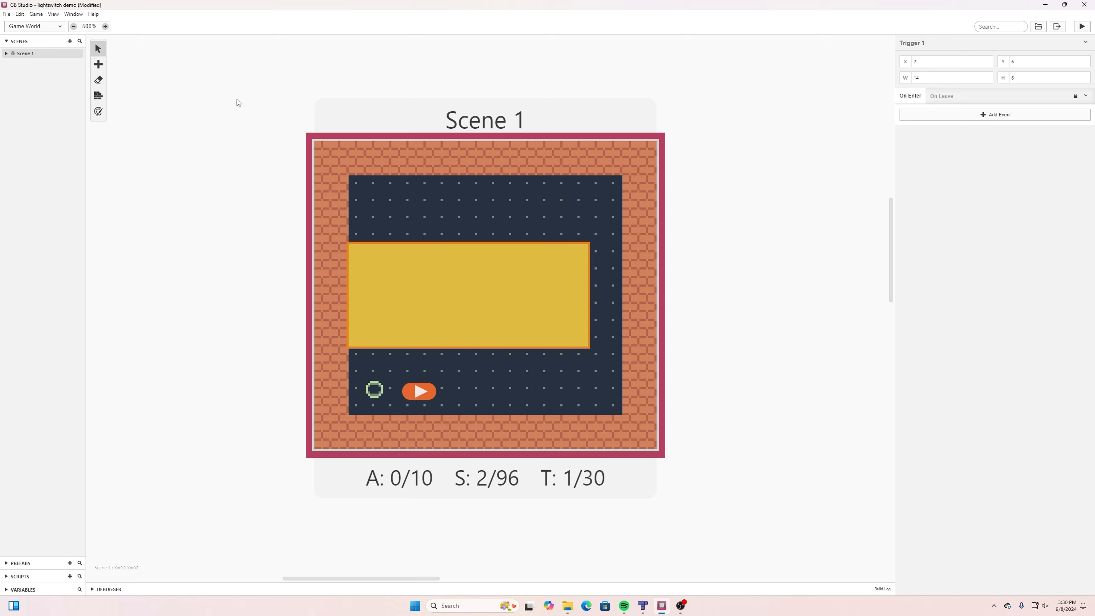
# Add a Display Dialogue event to the trigger's On Enter script with the text "You fell down a hole!" split over two lines.
pyautogui.click(977, 119)
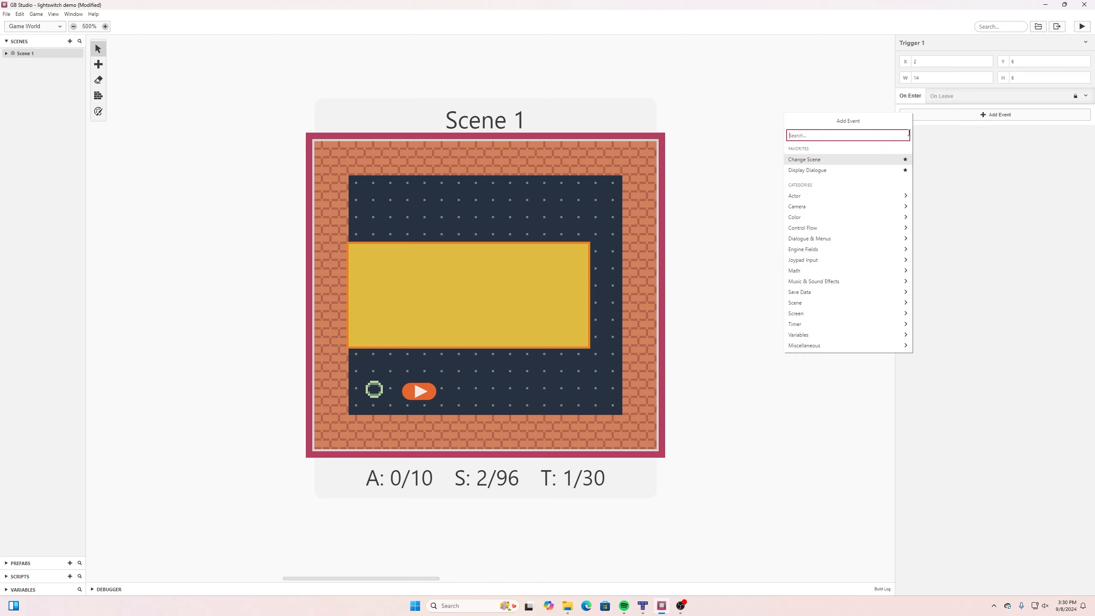
pyautogui.write('disp')
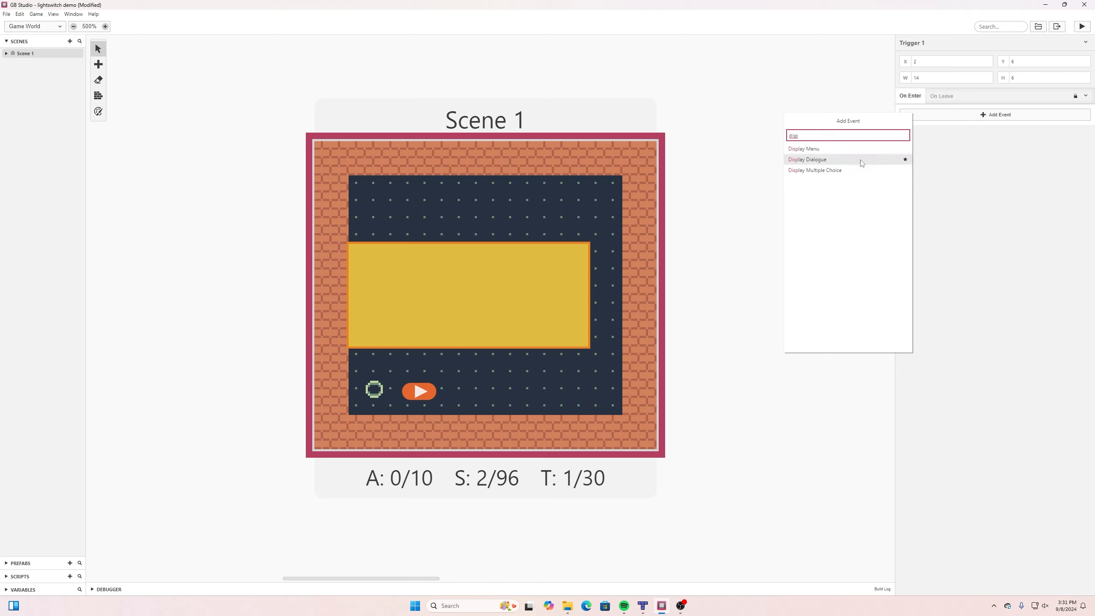
pyautogui.click(850, 161)
pyautogui.click(914, 141)
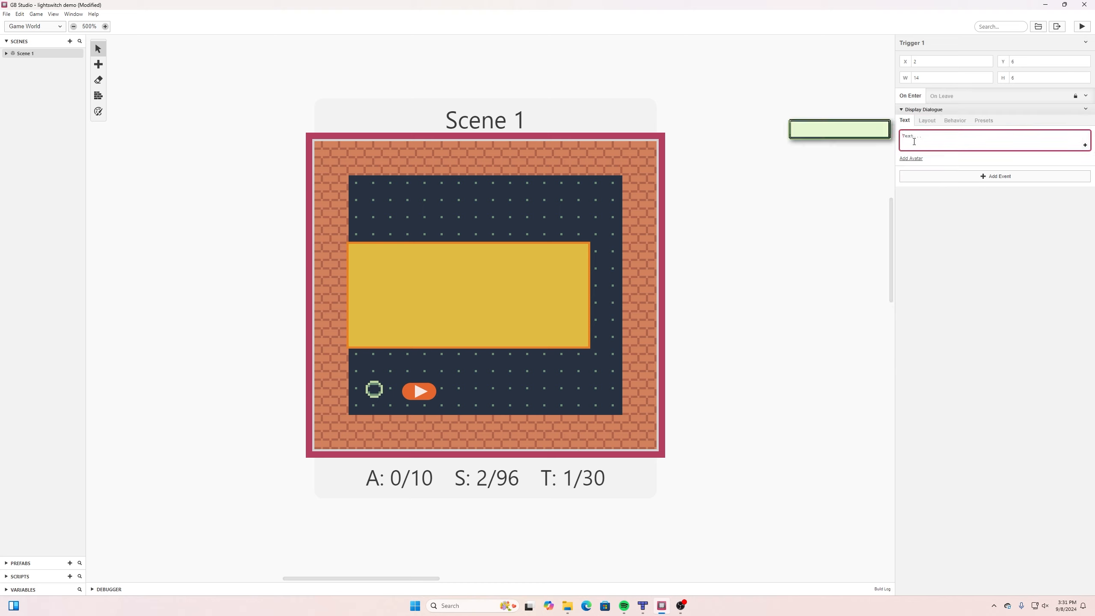
pyautogui.write('You fell down ')
pyautogui.write('a hole!')
# Set the dialogue's layout position to Top and return to its text settings.
pyautogui.click(960, 121)
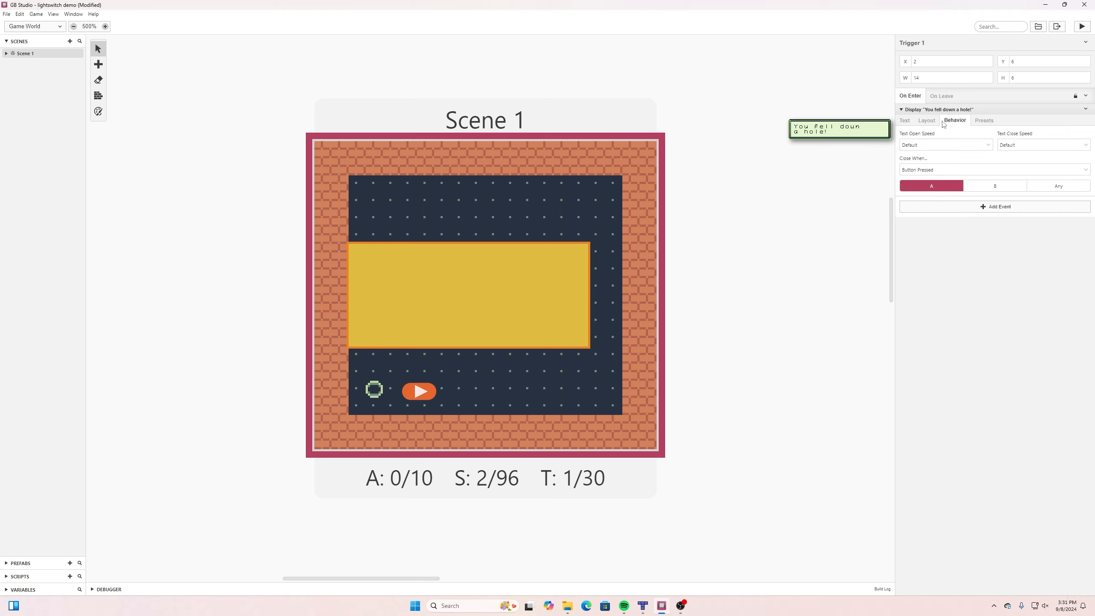
pyautogui.click(924, 125)
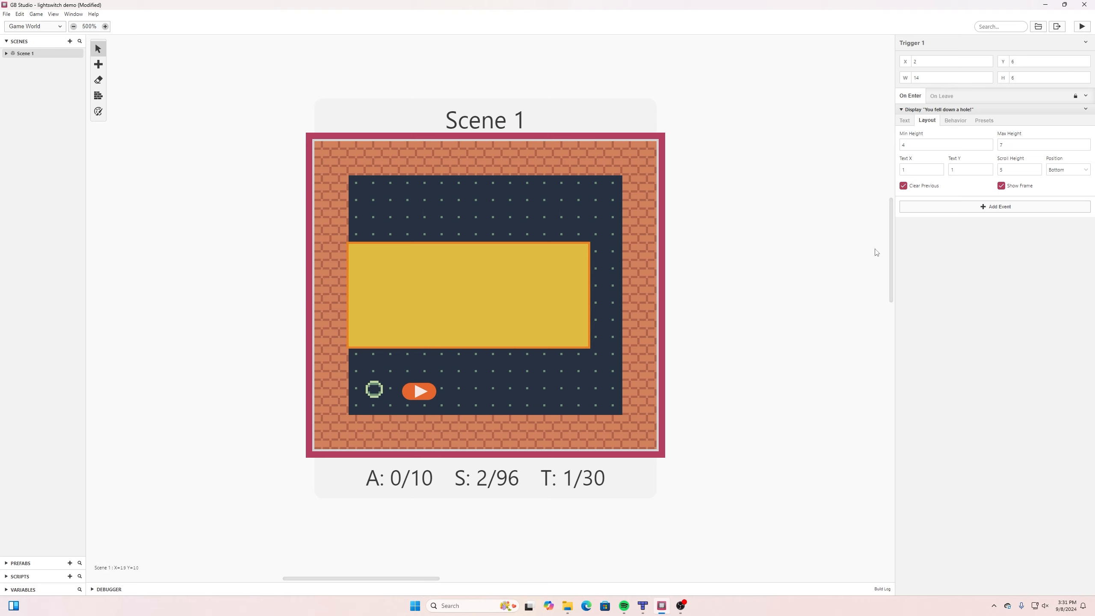
pyautogui.click(1058, 174)
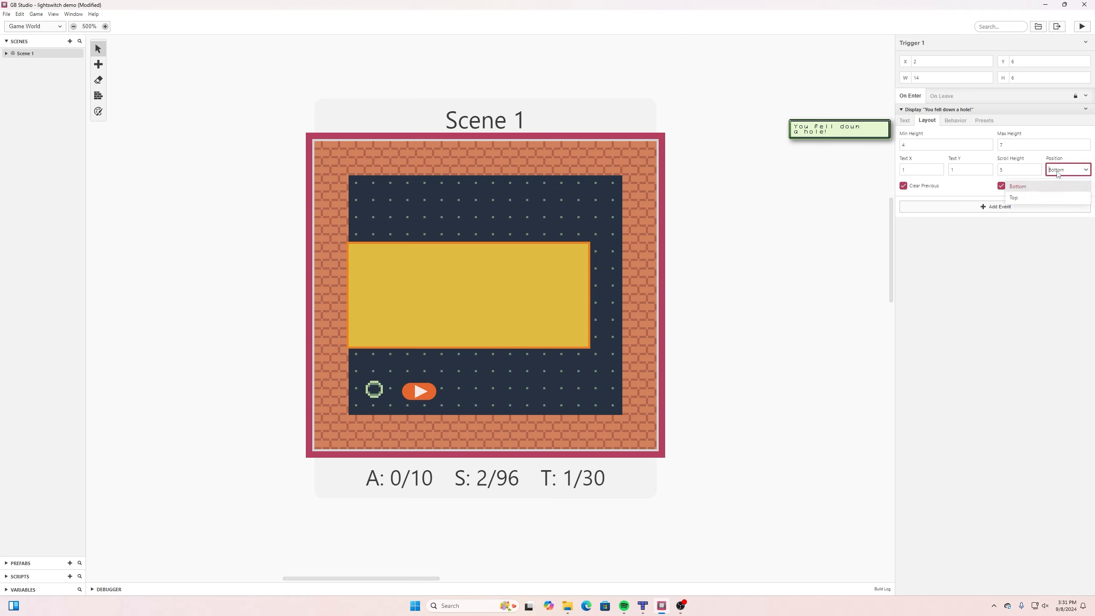
pyautogui.click(1032, 201)
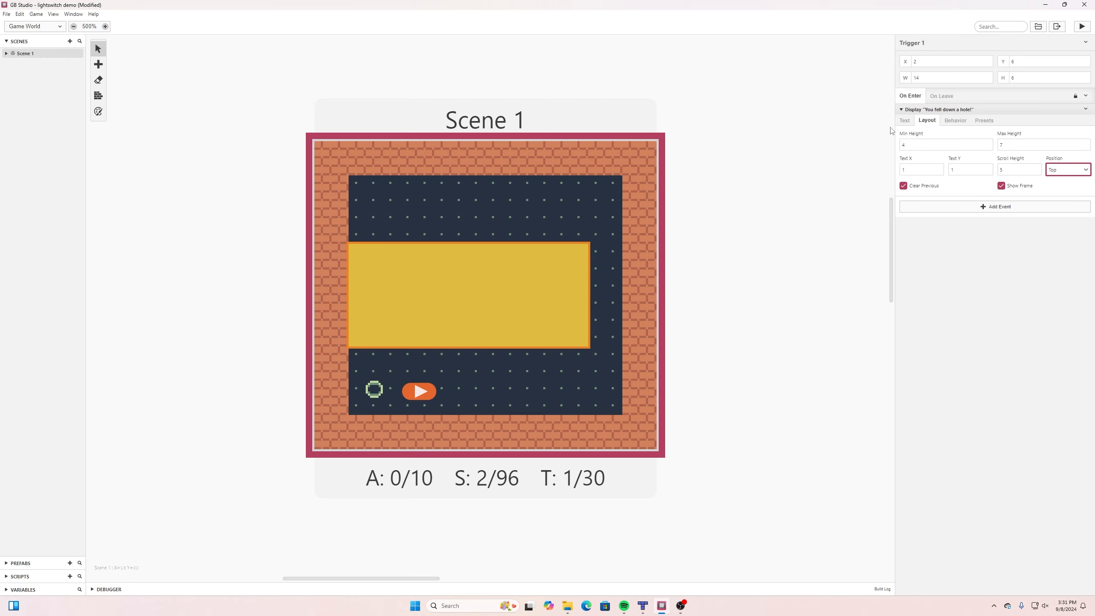
pyautogui.moveTo(947, 106)
pyautogui.click(906, 122)
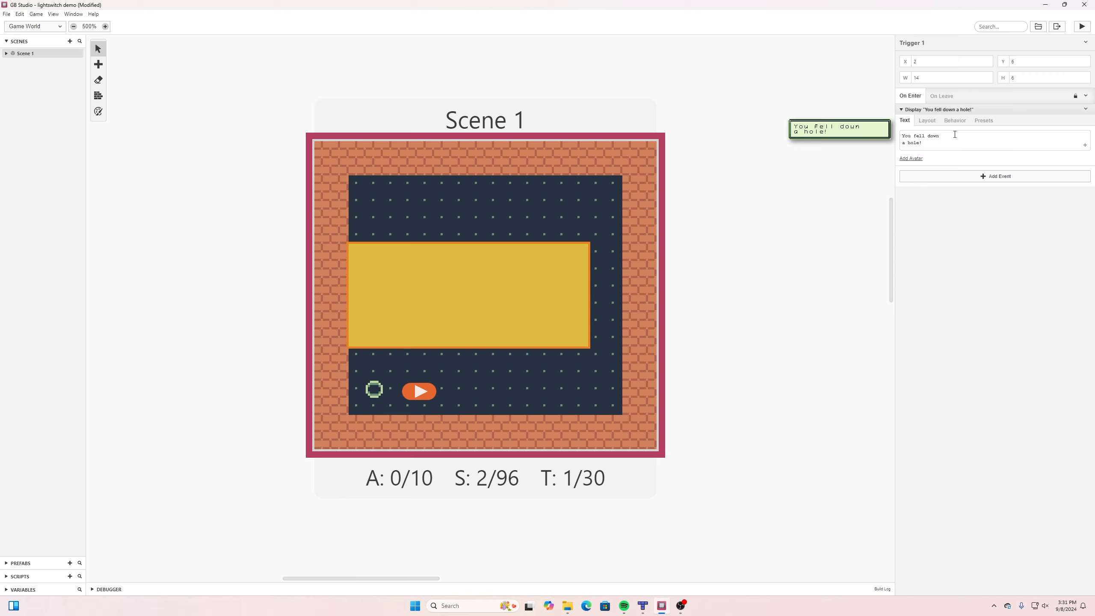
# Add a Set Actor Position event for the Player below the dialogue event.
pyautogui.click(982, 177)
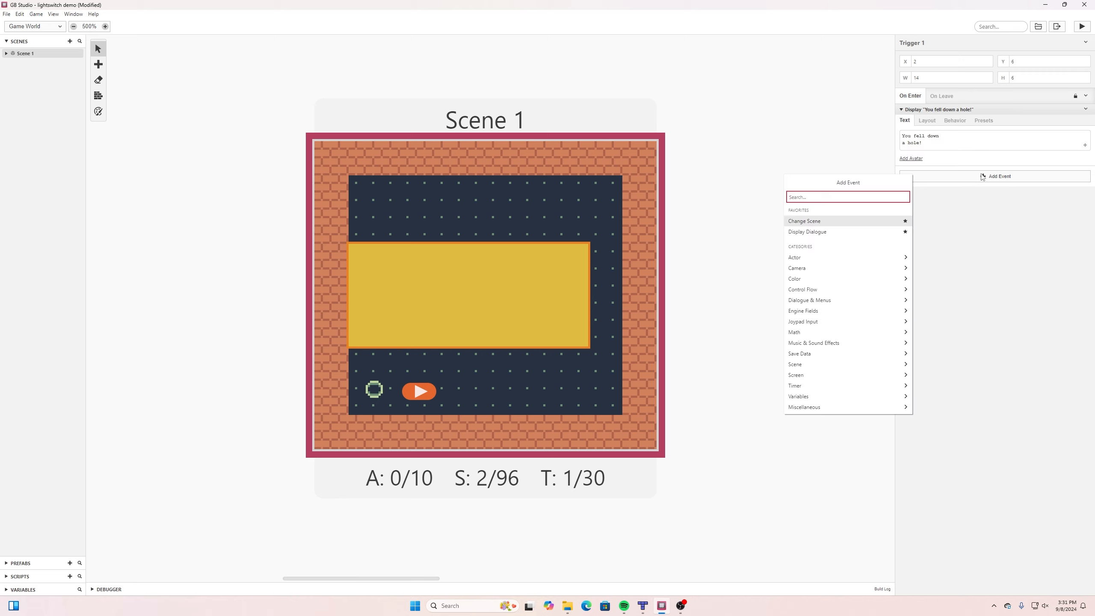
pyautogui.write('set a')
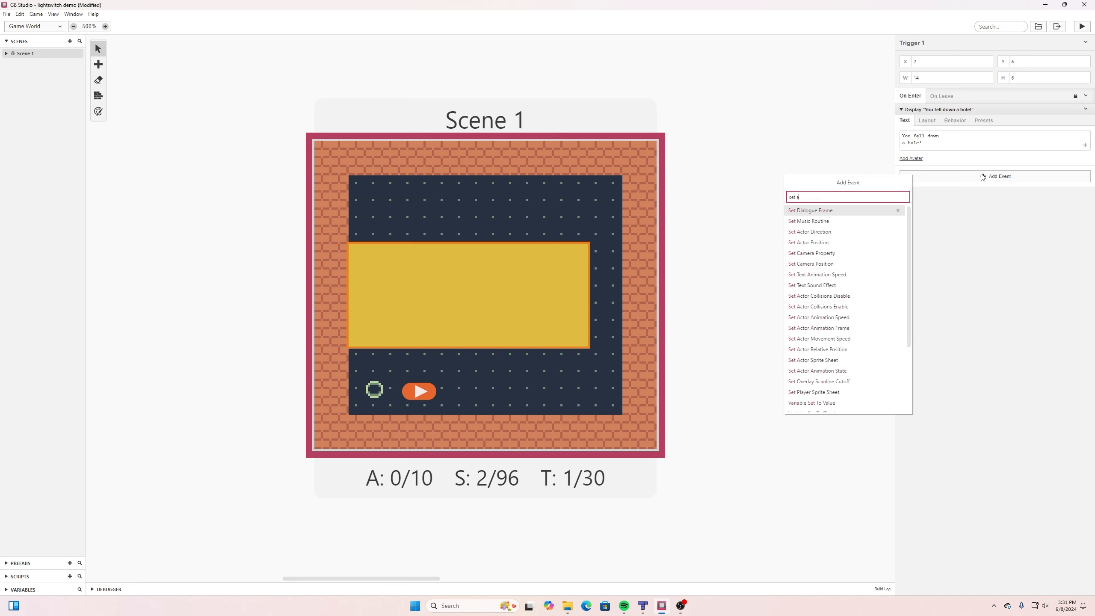
pyautogui.write('ctor')
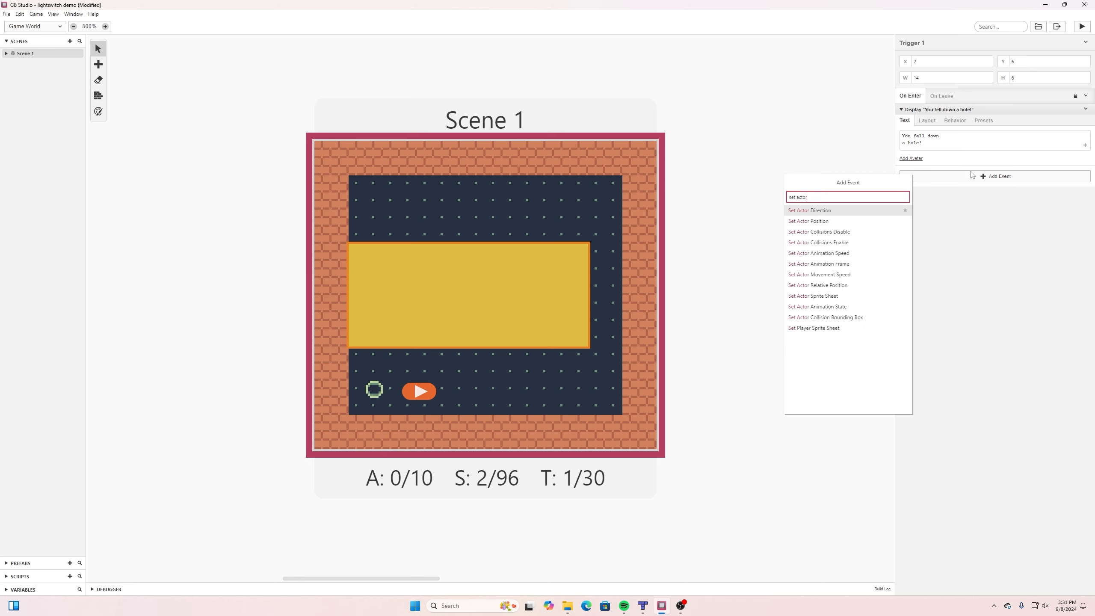
pyautogui.click(819, 221)
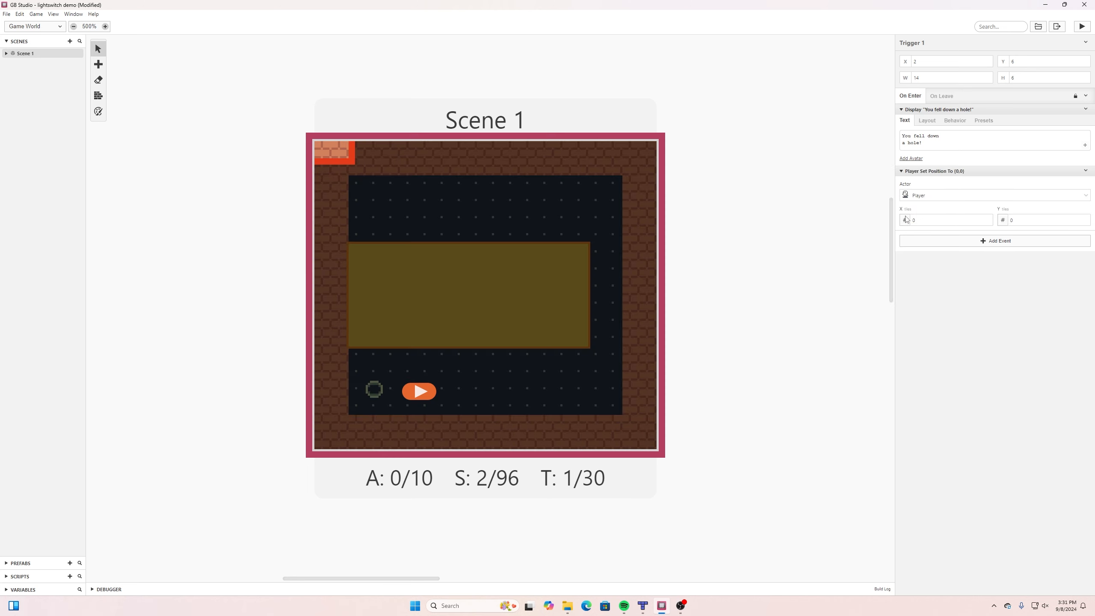
# Set the Player's target position in the hole trigger to X 5, Y 14 and save the project.
pyautogui.click(988, 217)
pyautogui.click(988, 218)
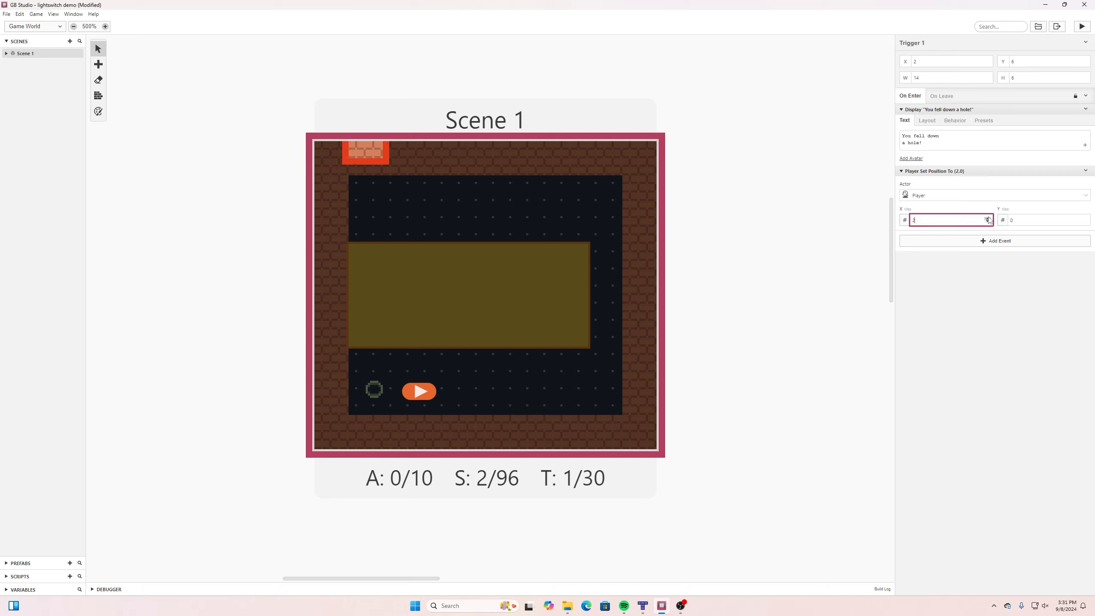
pyautogui.click(988, 217)
pyautogui.click(988, 218)
pyautogui.click(988, 217)
pyautogui.click(988, 218)
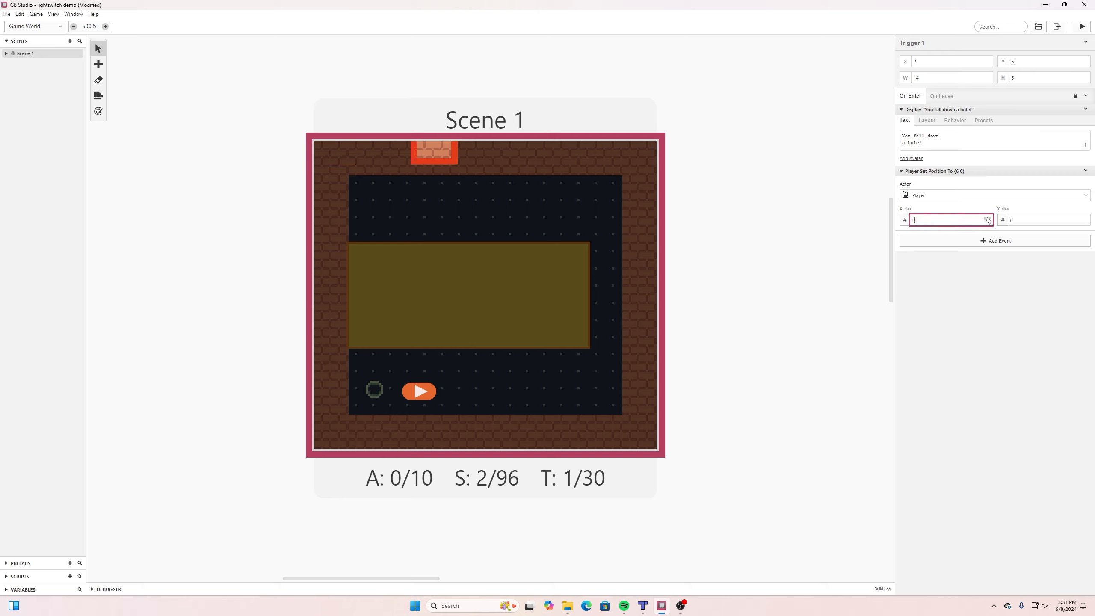
pyautogui.click(988, 222)
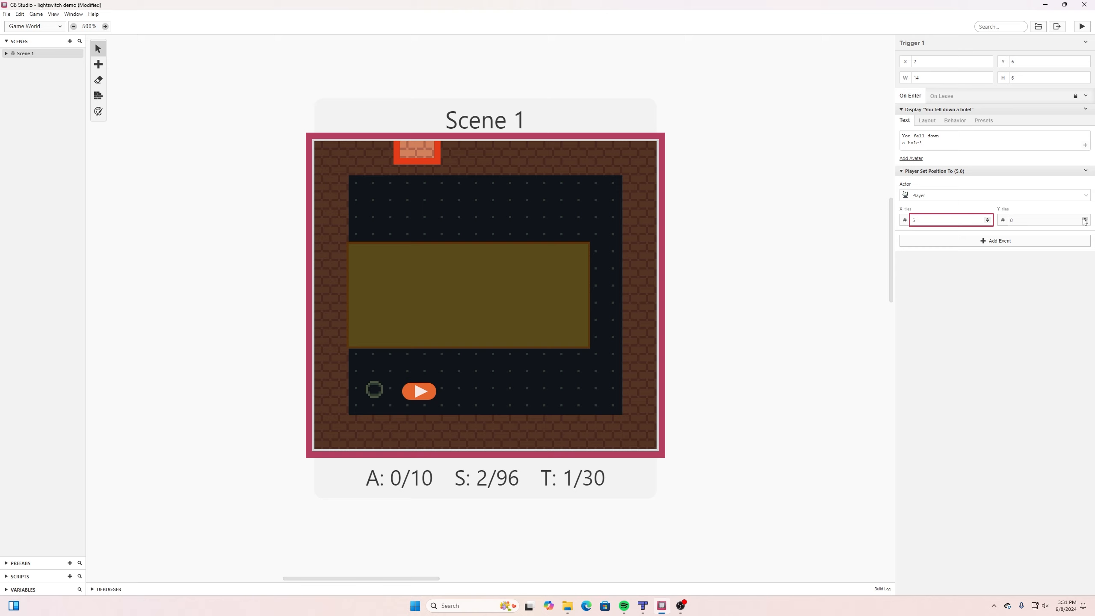
pyautogui.moveTo(1084, 219); pyautogui.dragTo(1085, 219)
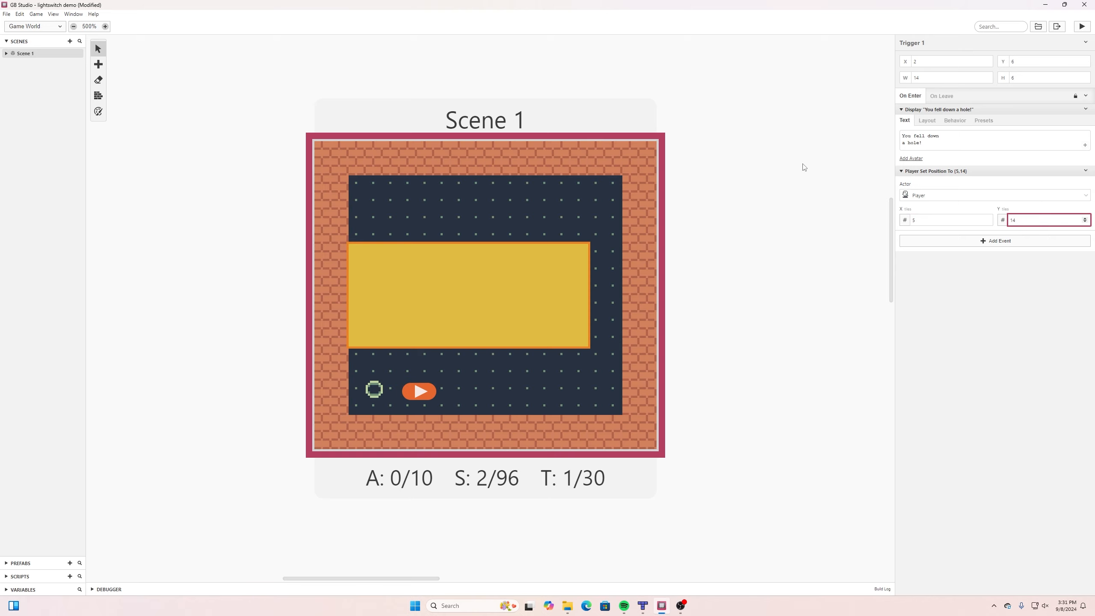
pyautogui.click(7, 14)
pyautogui.click(19, 58)
# Playtest the game by walking the ghost into the hole area twice, dismissing the message each time, and close the preview.
pyautogui.click(1076, 24)
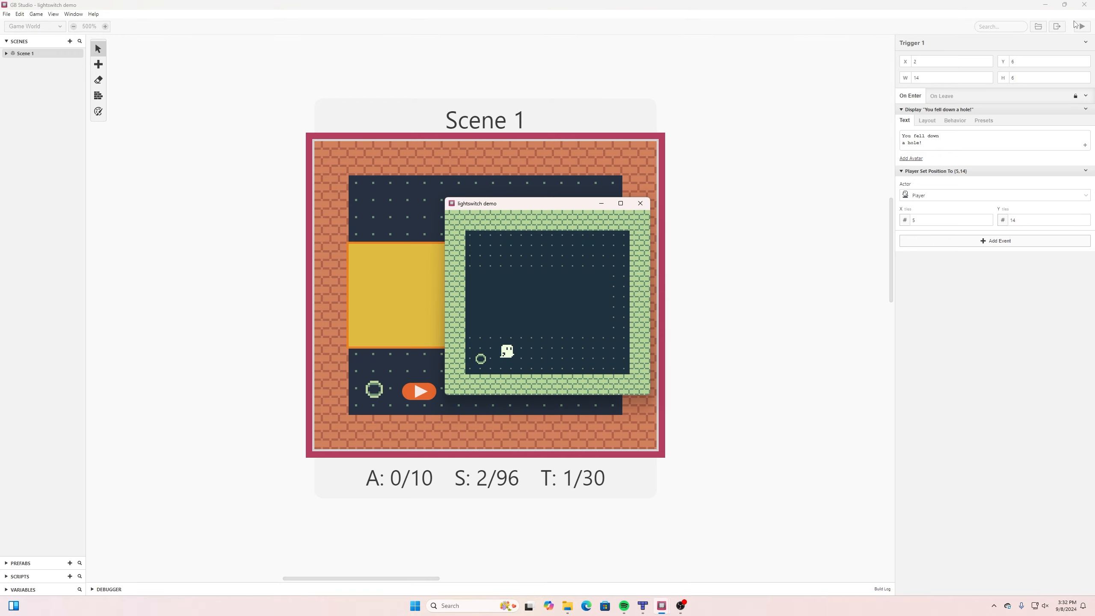
pyautogui.press('Right')
pyautogui.press('Left')
pyautogui.press('Right')
pyautogui.press('Up')
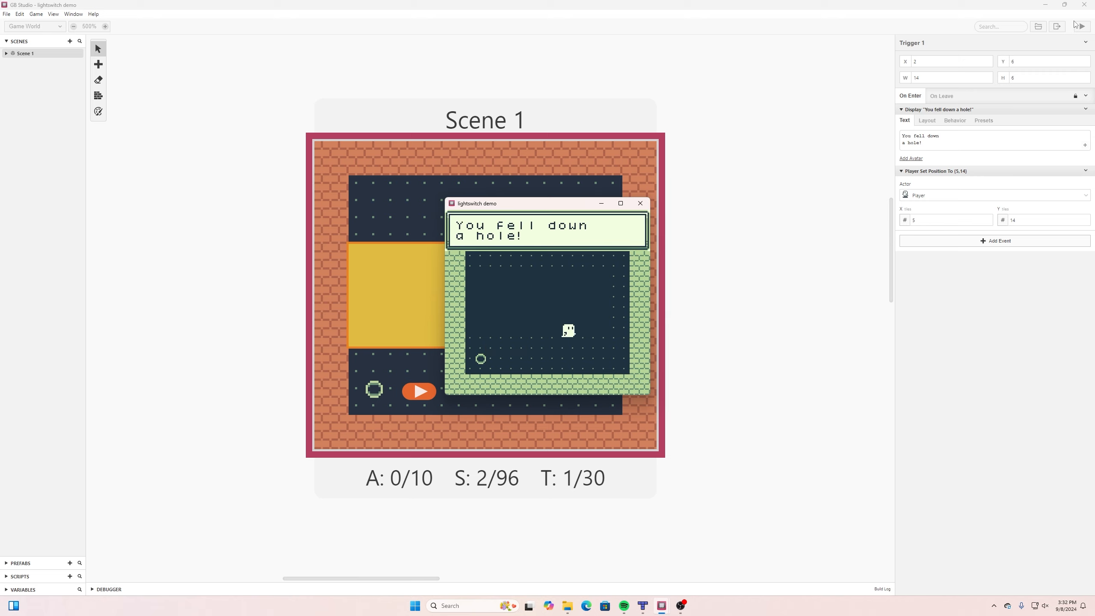
pyautogui.press('z')
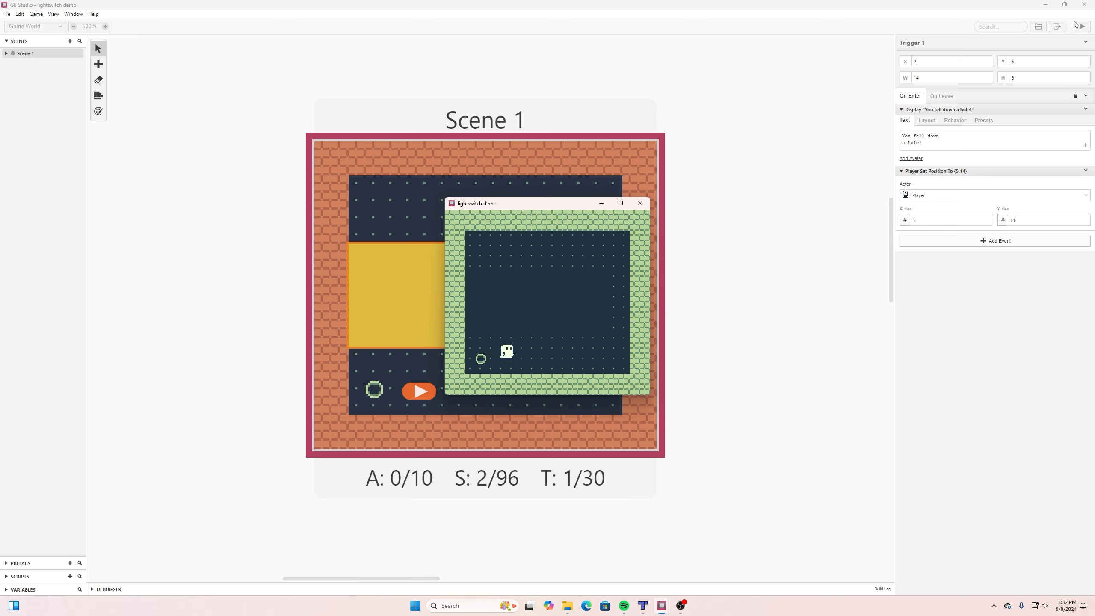
pyautogui.press('Right')
pyautogui.press('Up')
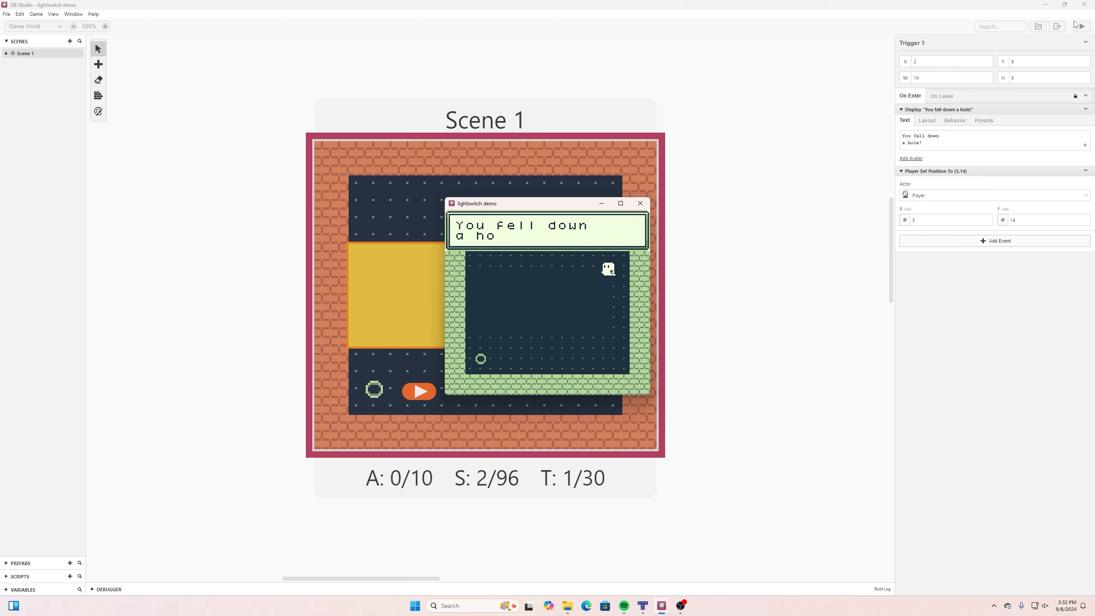
pyautogui.press('z')
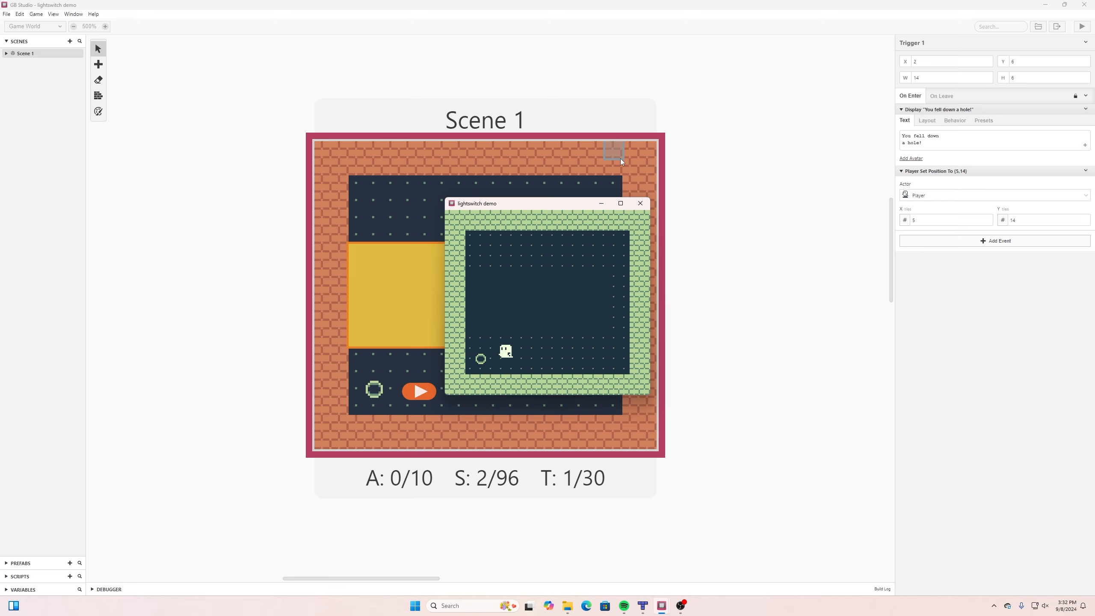
pyautogui.click(645, 204)
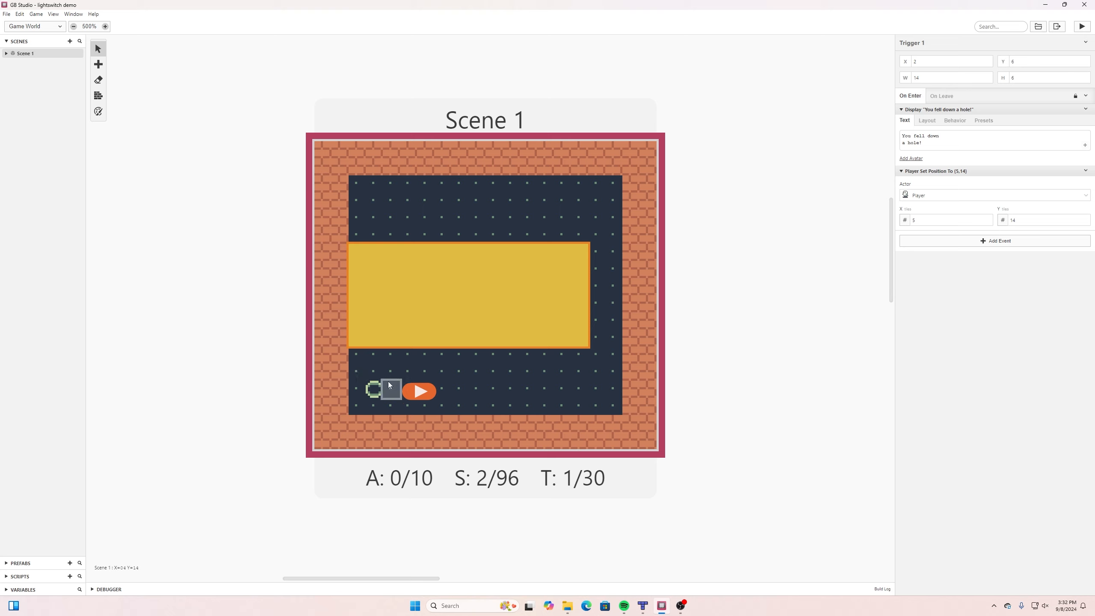
# Place a 1 by 1 tile trigger over the circle in Scene 1 at X 3, Y 14.
pyautogui.click(97, 63)
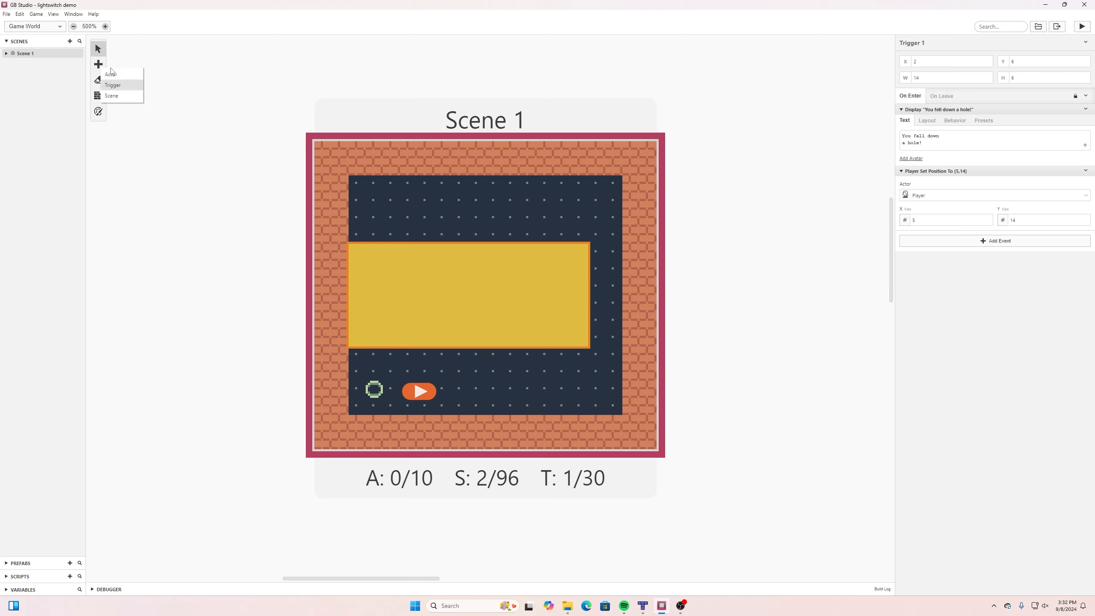
pyautogui.click(114, 86)
pyautogui.click(375, 392)
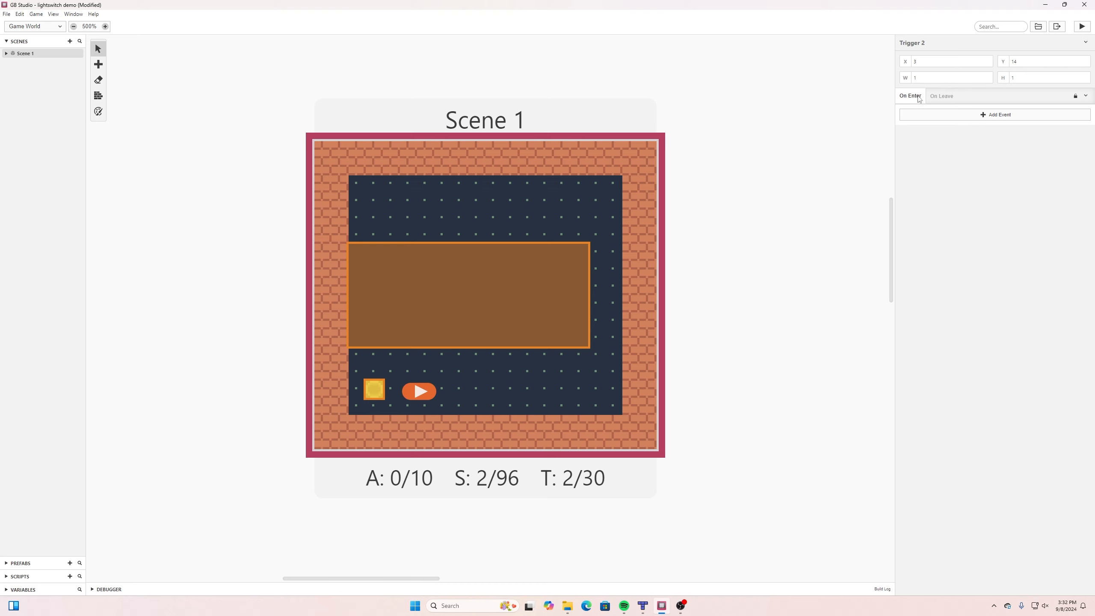
# Add a Variable Set To Value event to the circle trigger's On Enter script, using global Variable 0 renamed to switchvar.
pyautogui.click(990, 116)
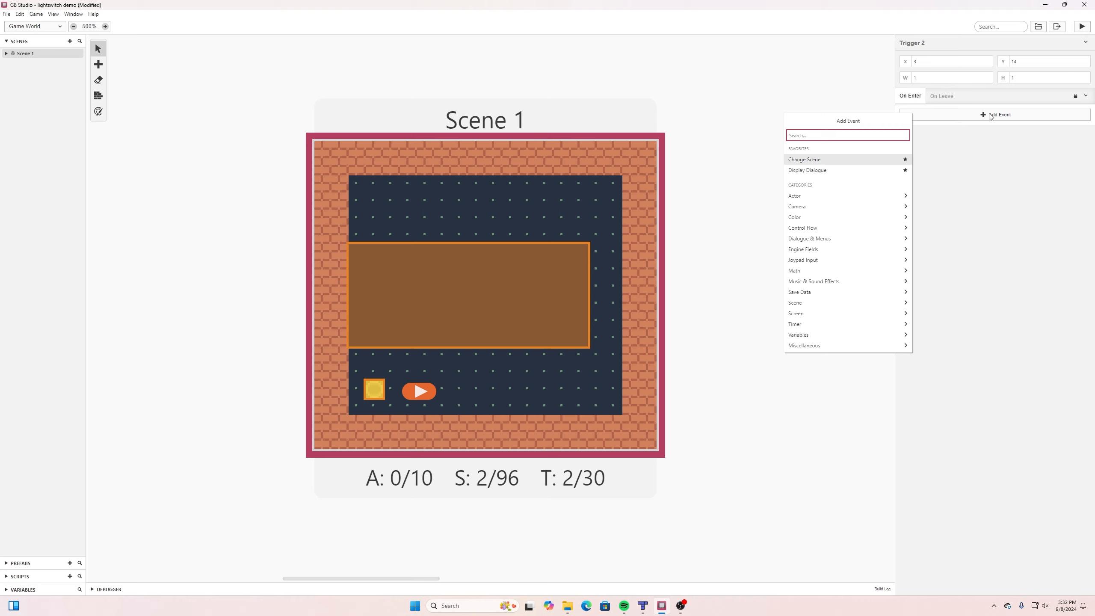
pyautogui.write('set variab')
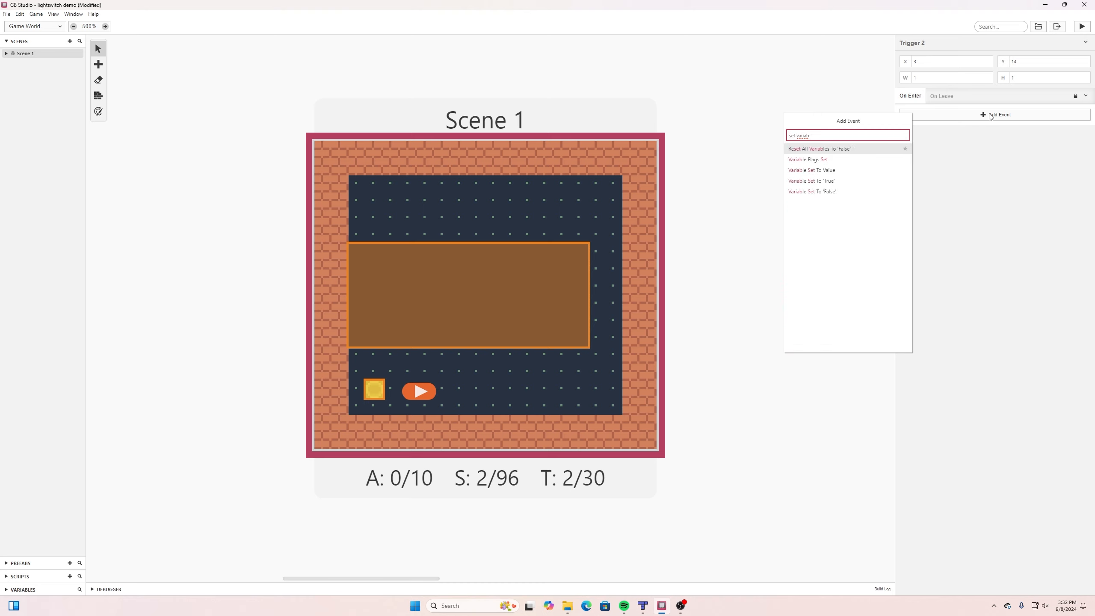
pyautogui.click(808, 170)
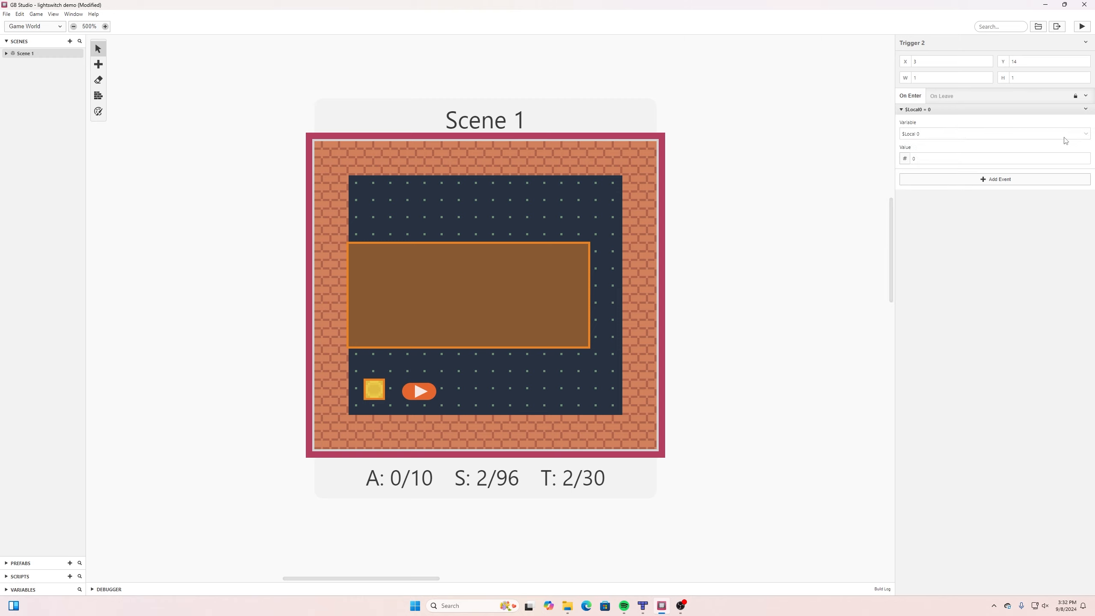
pyautogui.click(1087, 134)
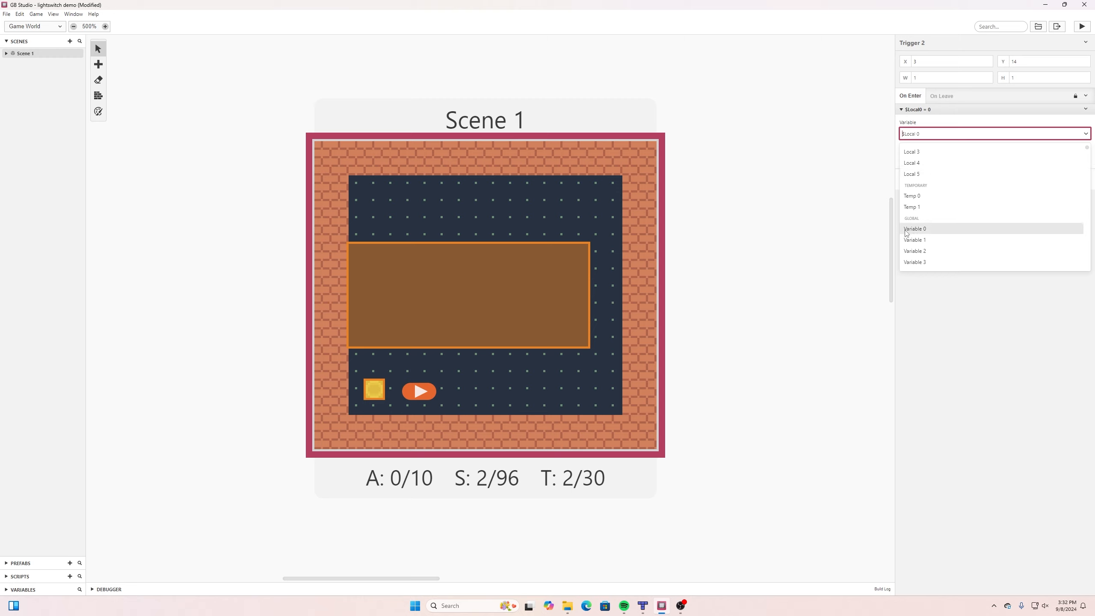
pyautogui.click(910, 233)
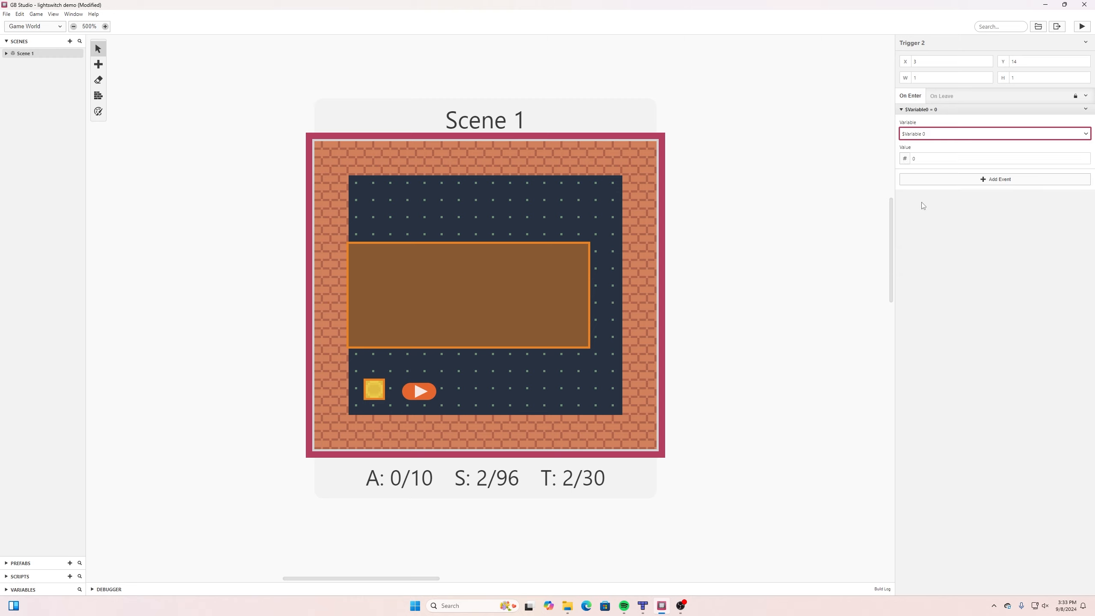
pyautogui.click(1078, 134)
pyautogui.write('$')
pyautogui.click(994, 206)
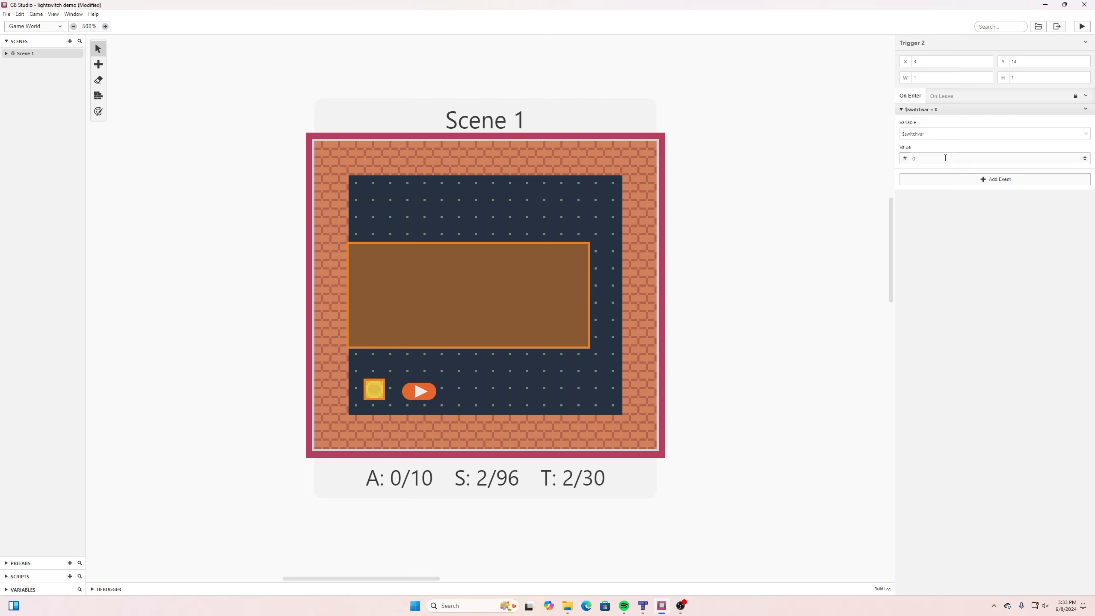
# Set the event's value to switchvar multiplied by -1 and save the project.
pyautogui.click(907, 159)
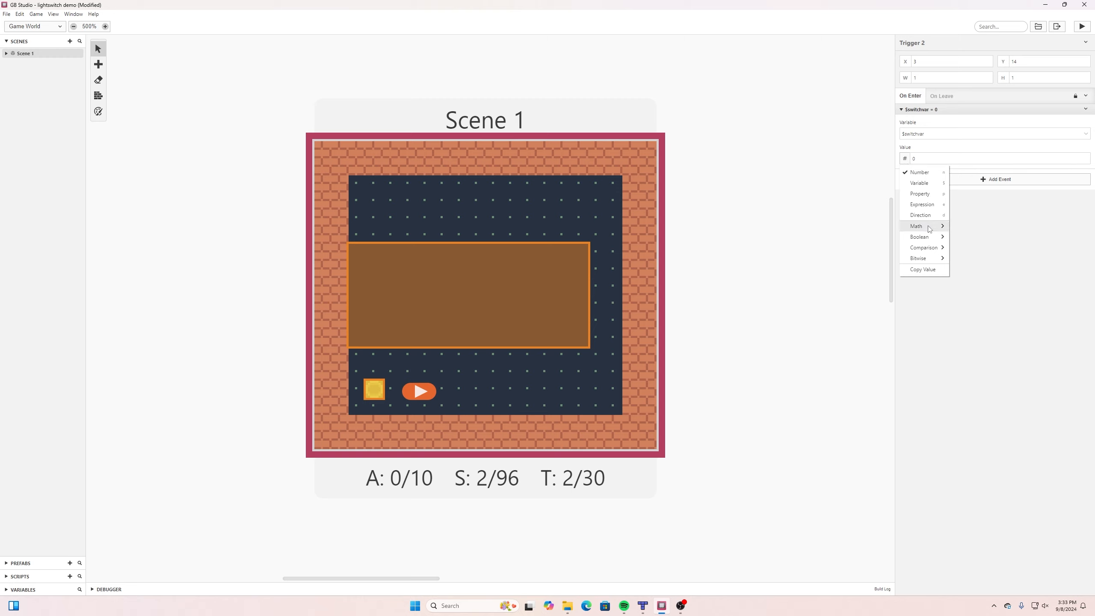
pyautogui.moveTo(928, 226)
pyautogui.click(972, 248)
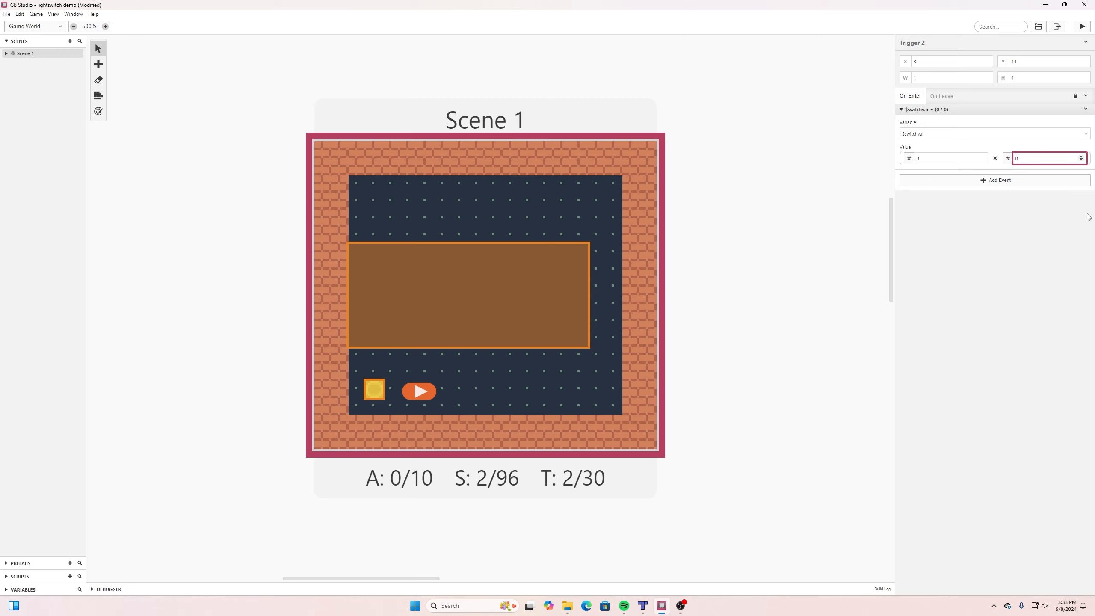
pyautogui.click(910, 158)
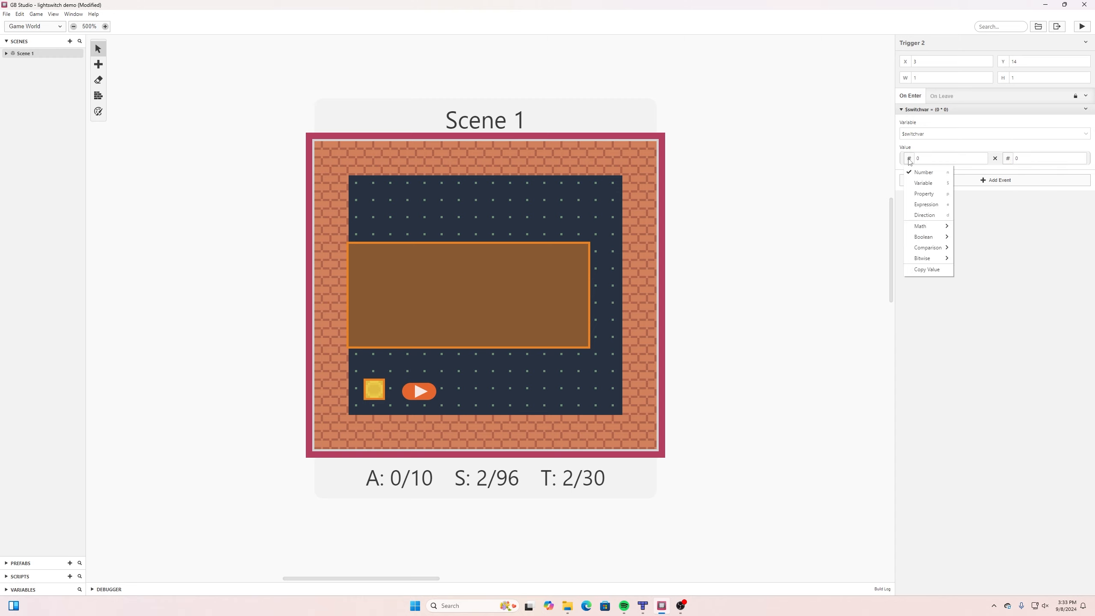
pyautogui.click(932, 185)
pyautogui.click(955, 159)
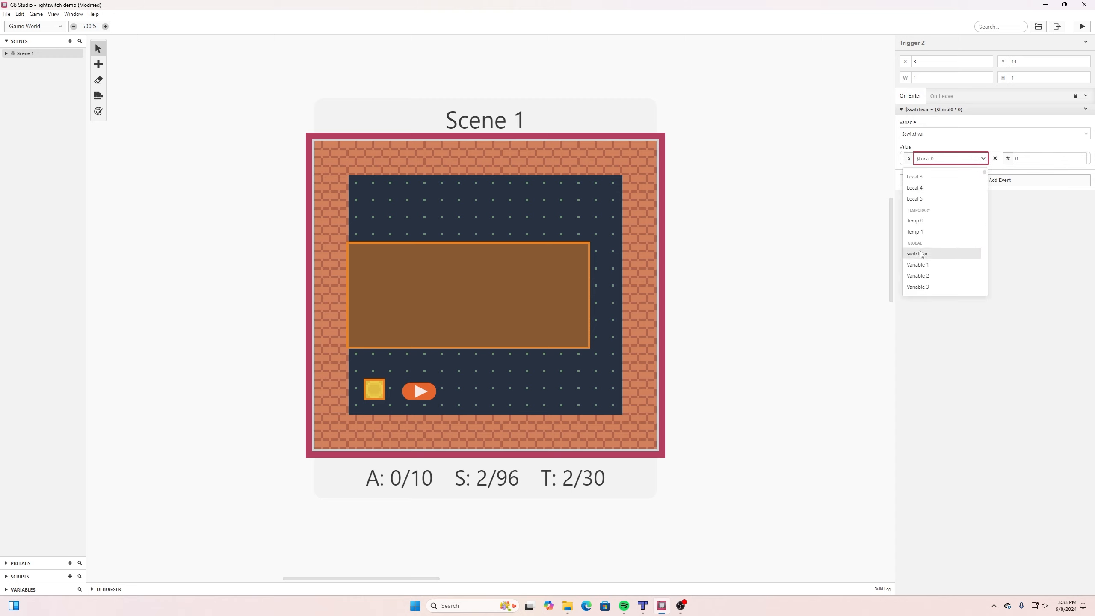
pyautogui.click(921, 254)
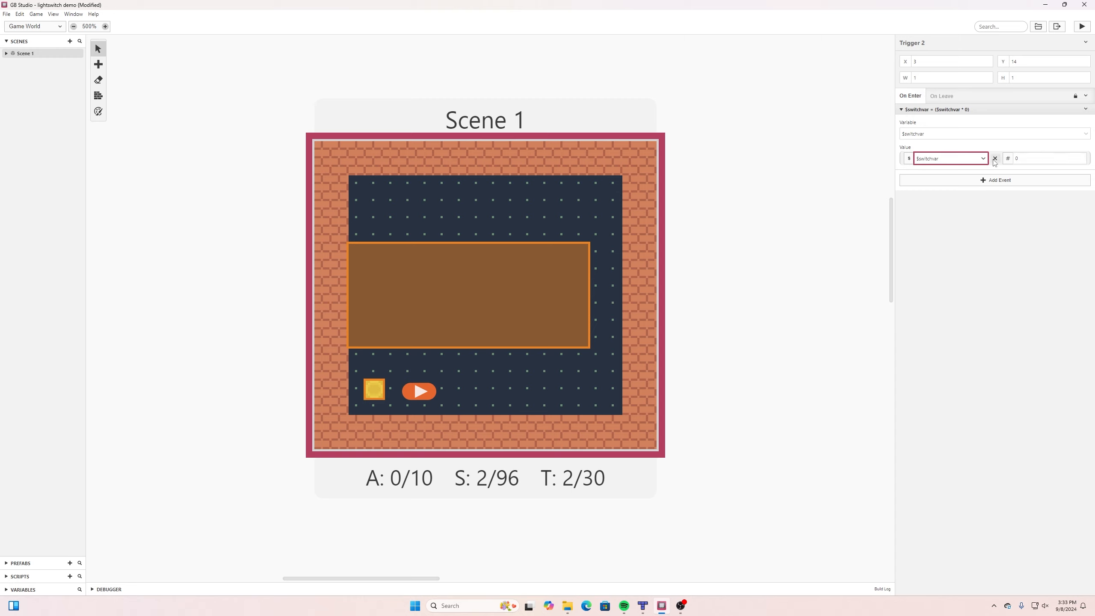
pyautogui.click(1082, 161)
pyautogui.click(1024, 204)
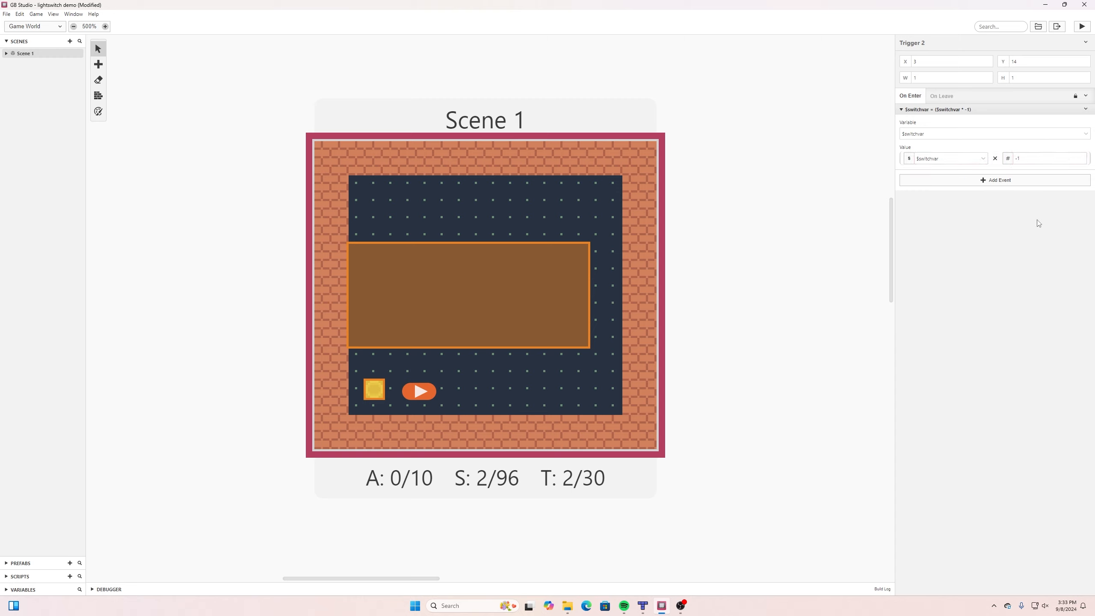
pyautogui.click(7, 14)
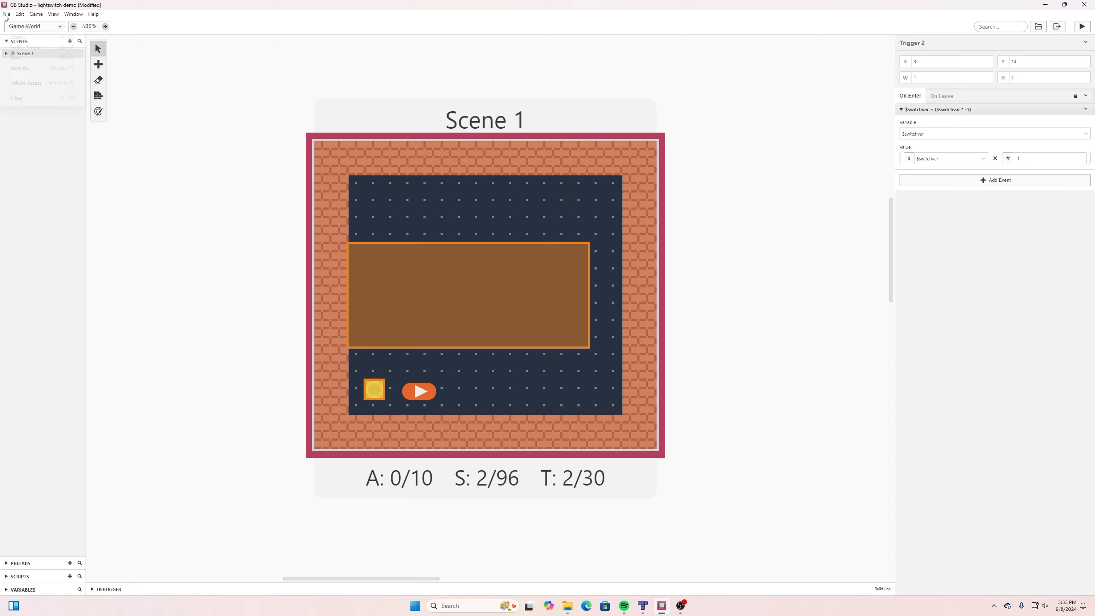
pyautogui.click(16, 57)
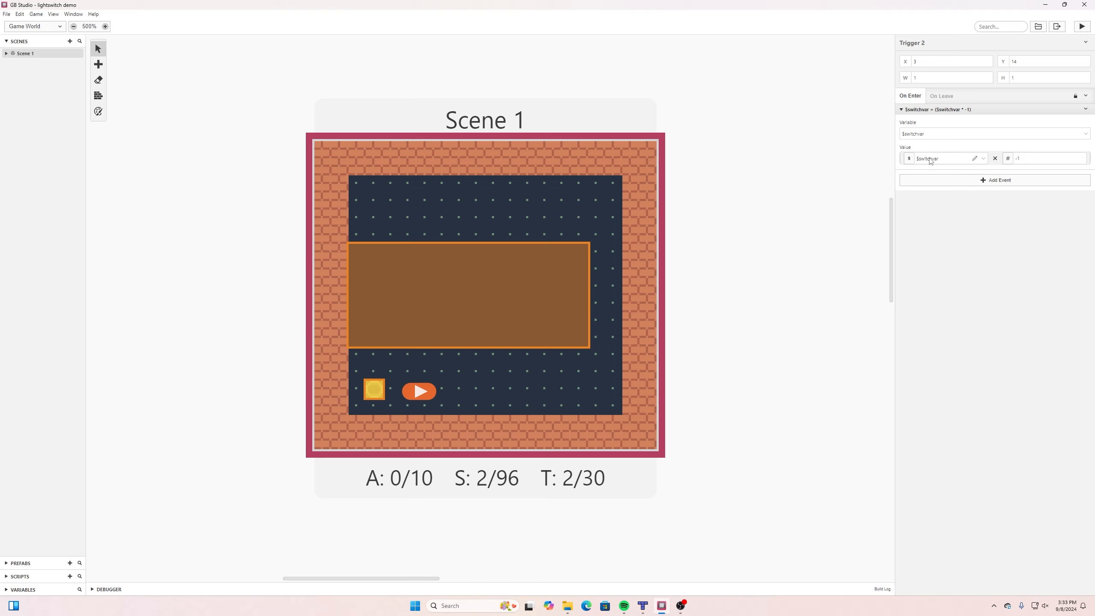
# Add a Variable Set To Value event for switchvar to Scene 1's On Init script.
pyautogui.click(333, 155)
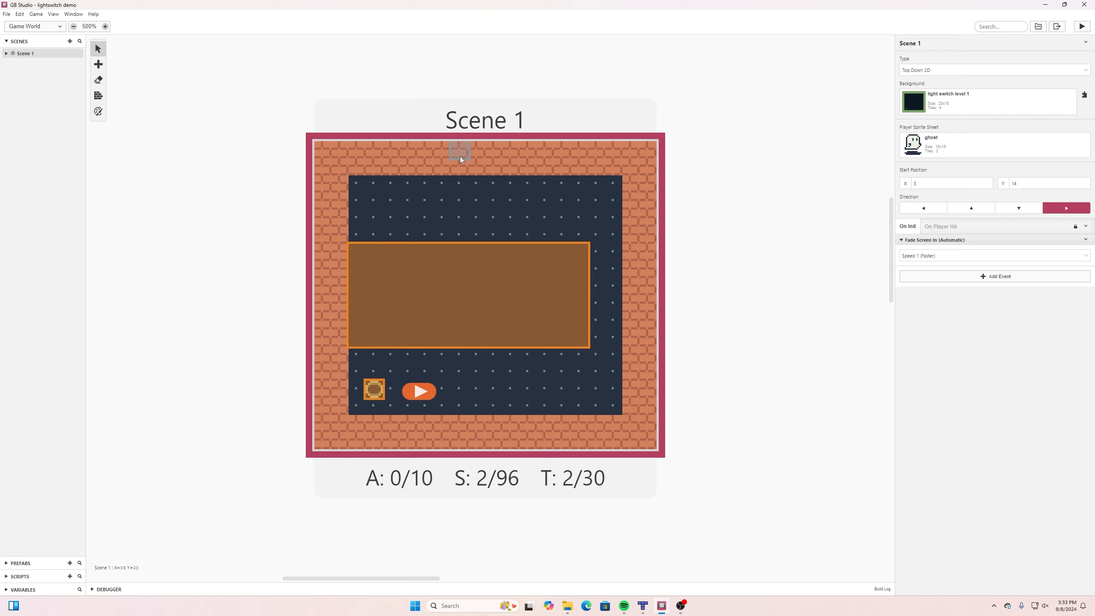
pyautogui.click(993, 280)
pyautogui.write('set')
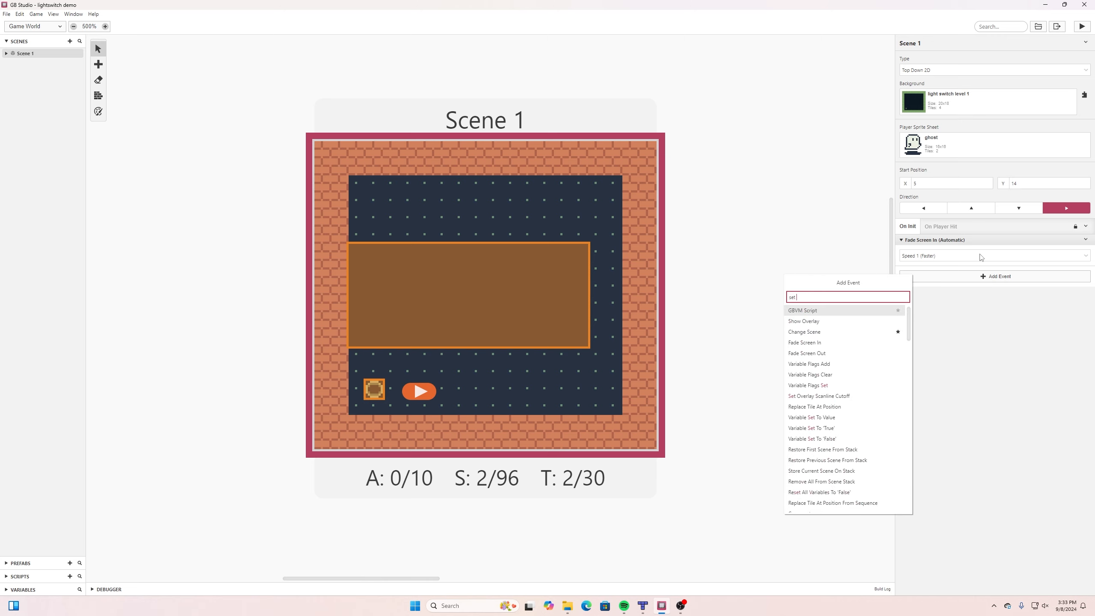
pyautogui.write(' varia')
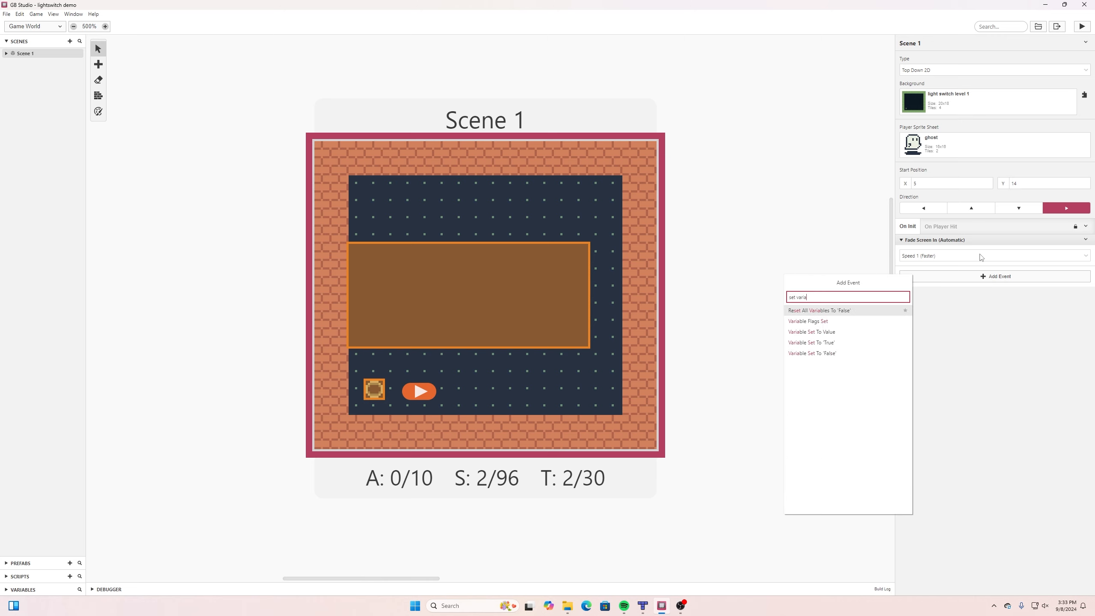
pyautogui.click(833, 333)
pyautogui.click(941, 264)
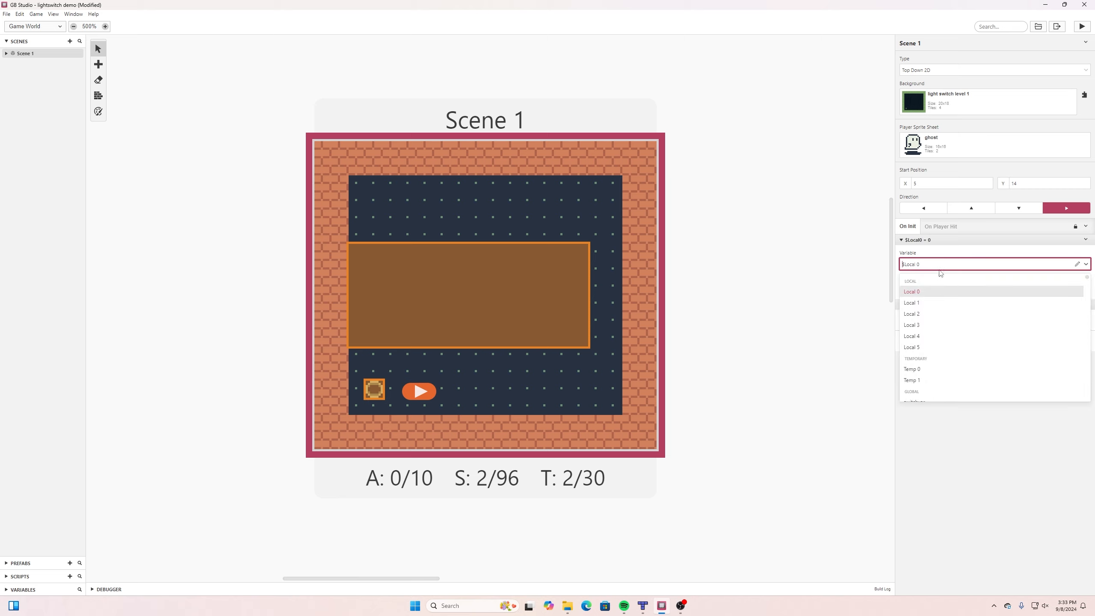
pyautogui.click(927, 359)
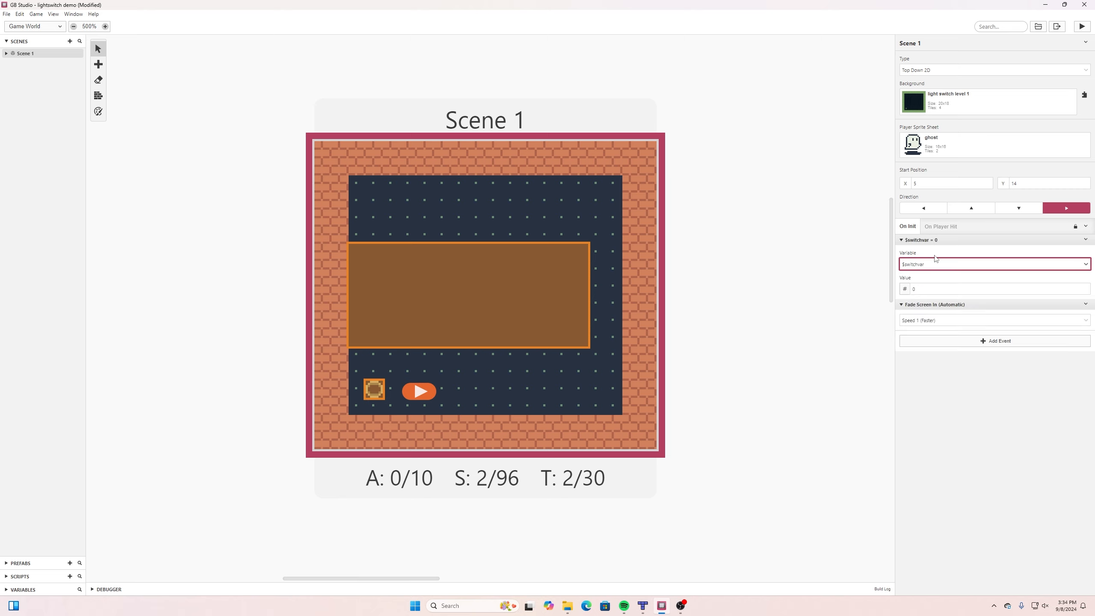
# Set switchvar's initial value in Scene 1's On Init script to -1 and save the project.
pyautogui.click(1085, 292)
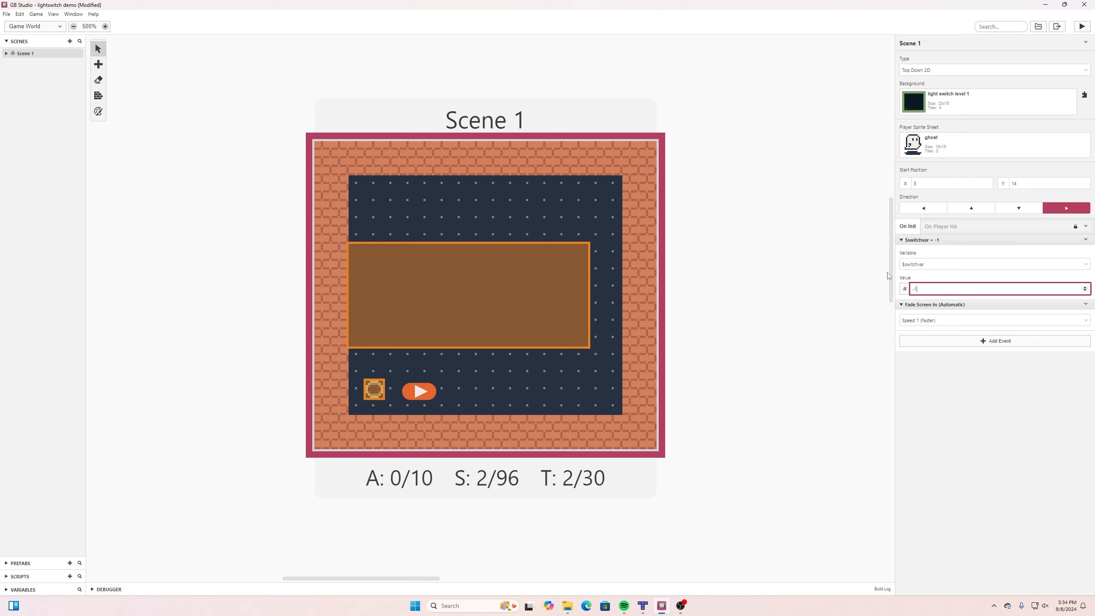
pyautogui.click(988, 372)
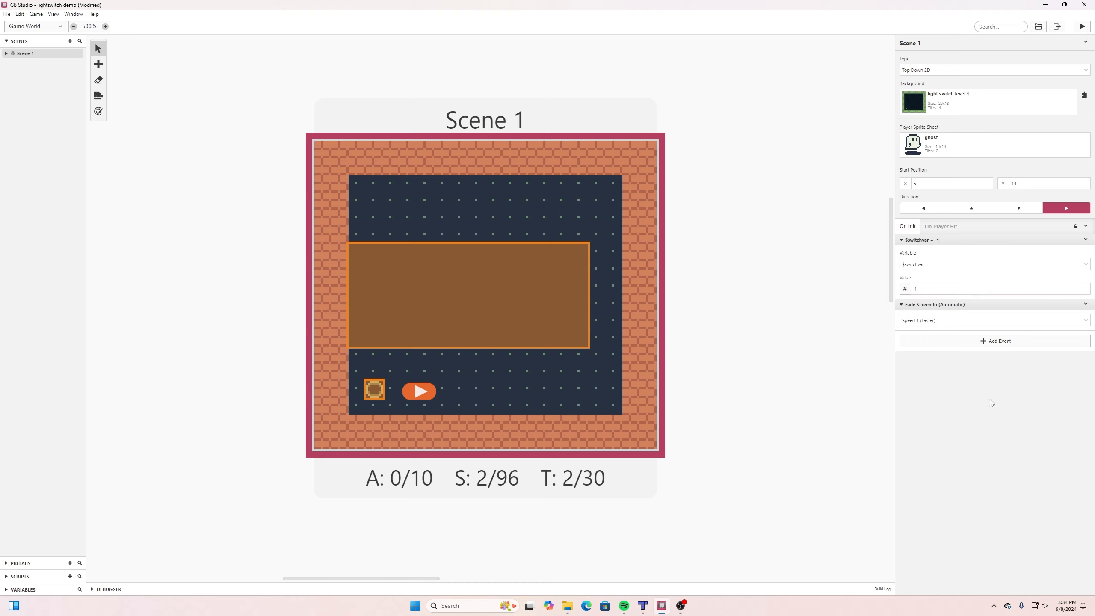
pyautogui.click(5, 13)
pyautogui.click(21, 56)
# Add an If Variable Compare With Value event to the circle trigger's On Enter script, with the condition switchvar == 1.
pyautogui.click(382, 393)
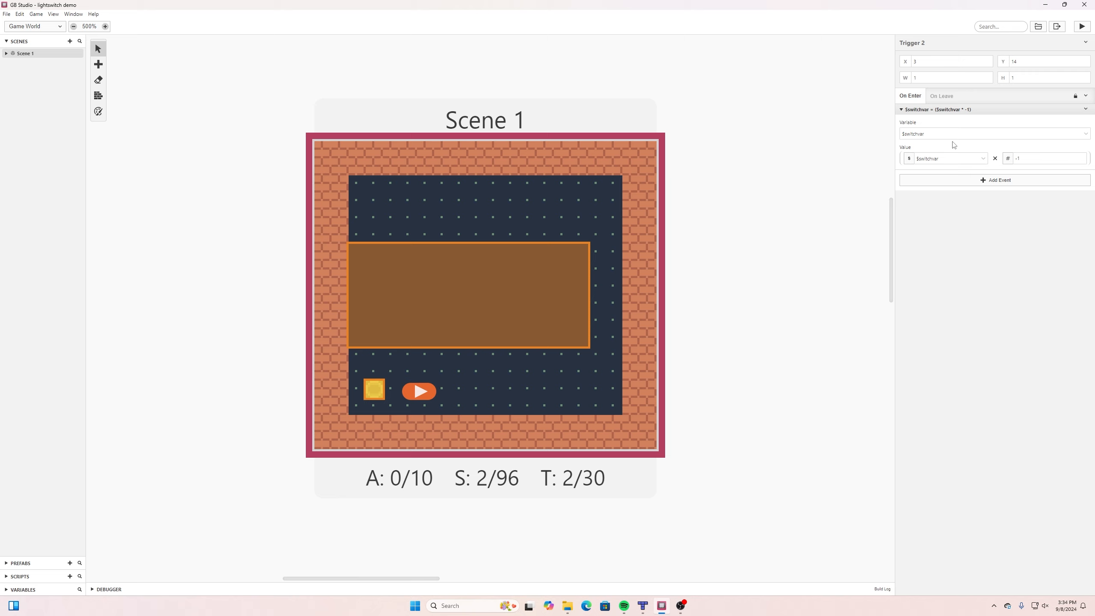
pyautogui.click(980, 181)
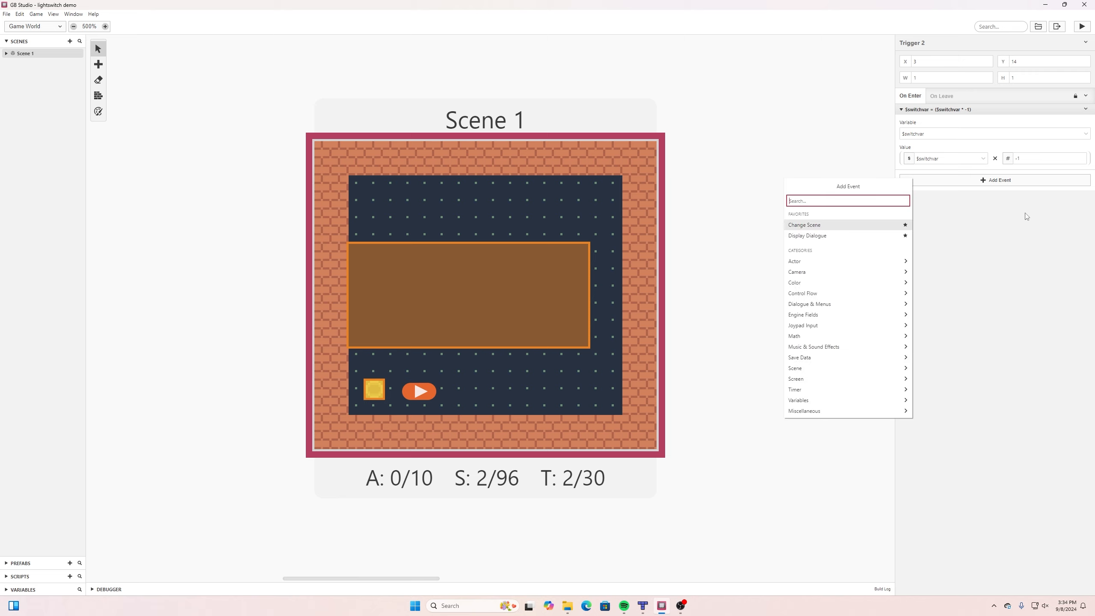
pyautogui.write('compare')
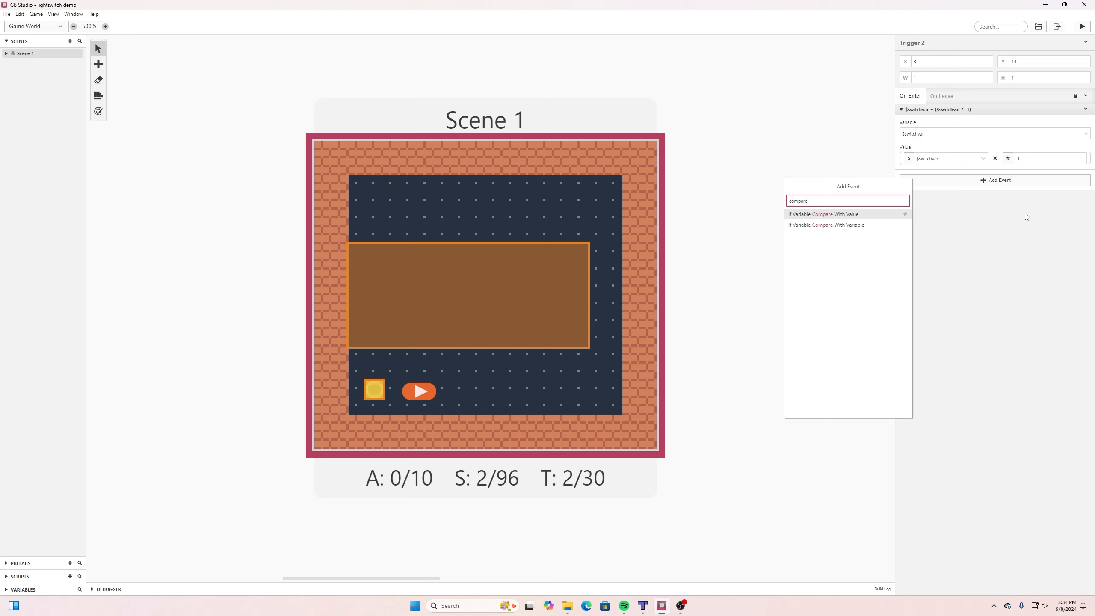
pyautogui.click(797, 214)
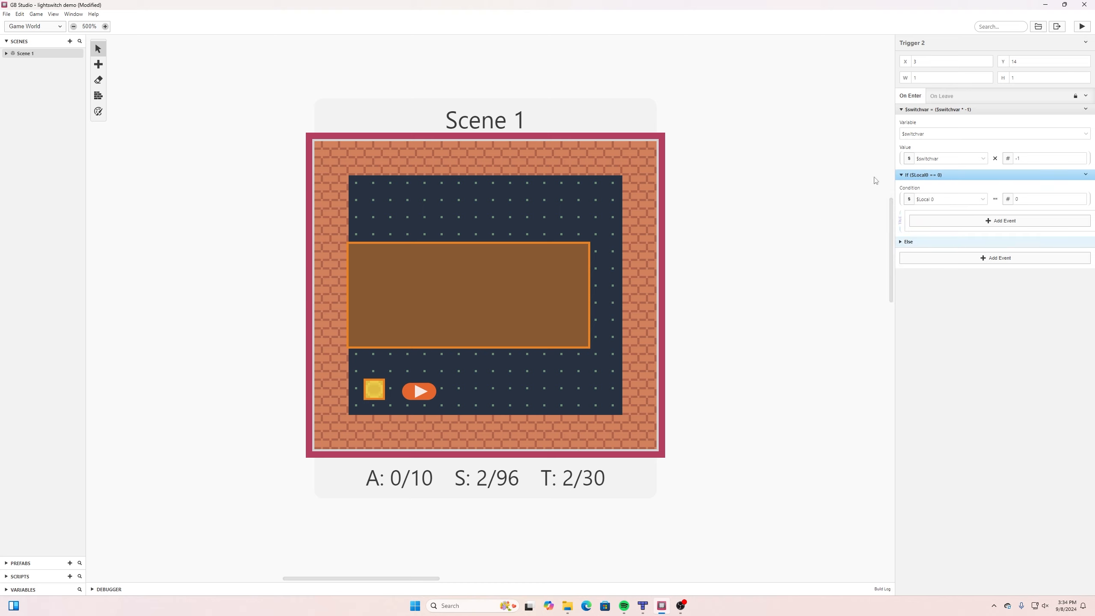
pyautogui.click(983, 199)
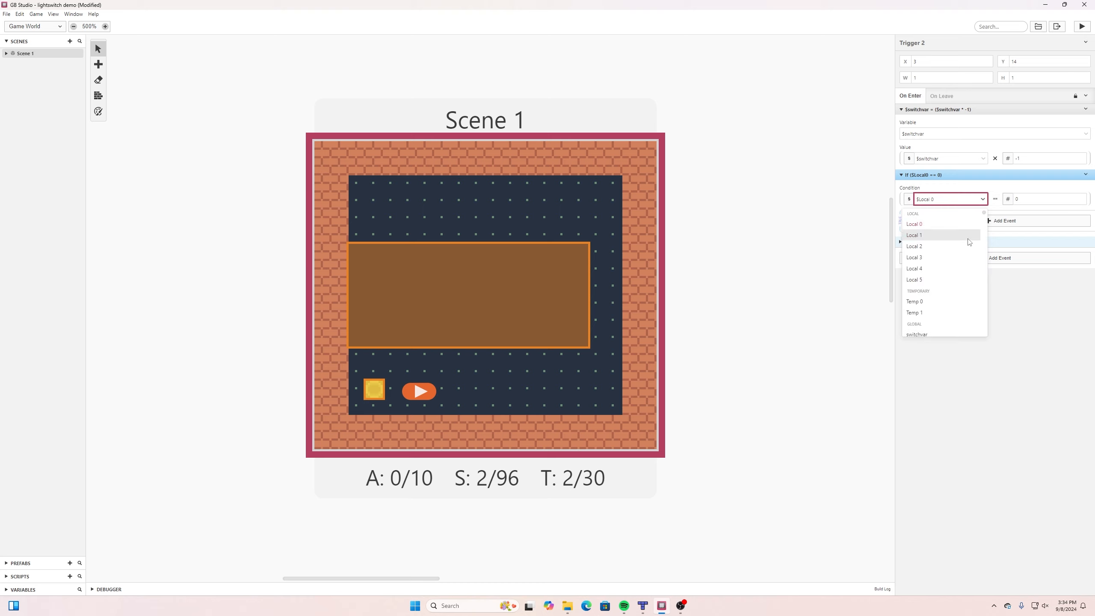
pyautogui.click(931, 290)
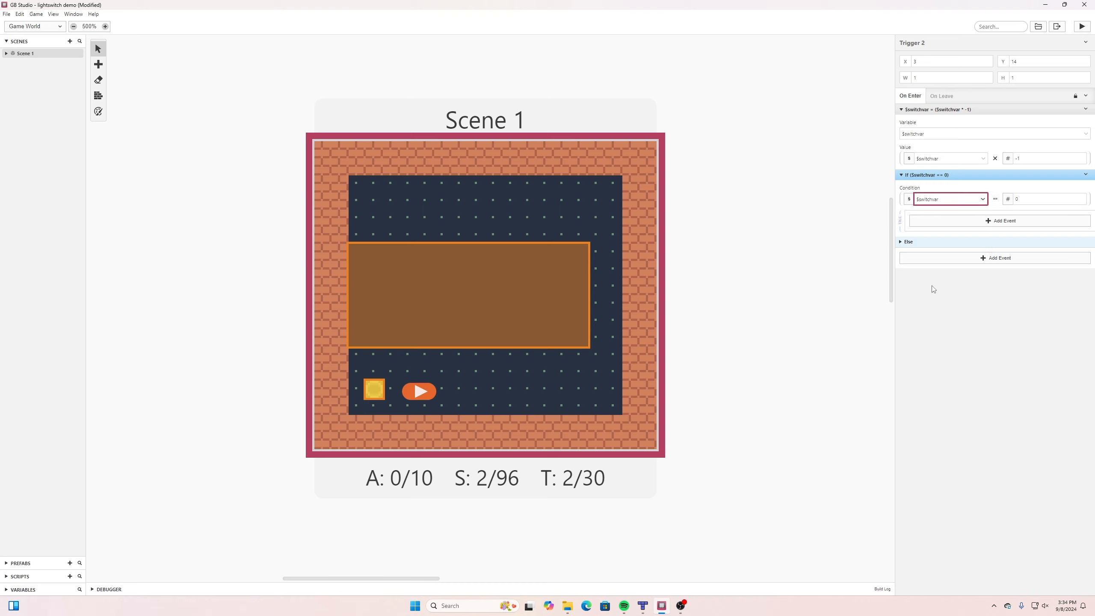
pyautogui.click(1082, 198)
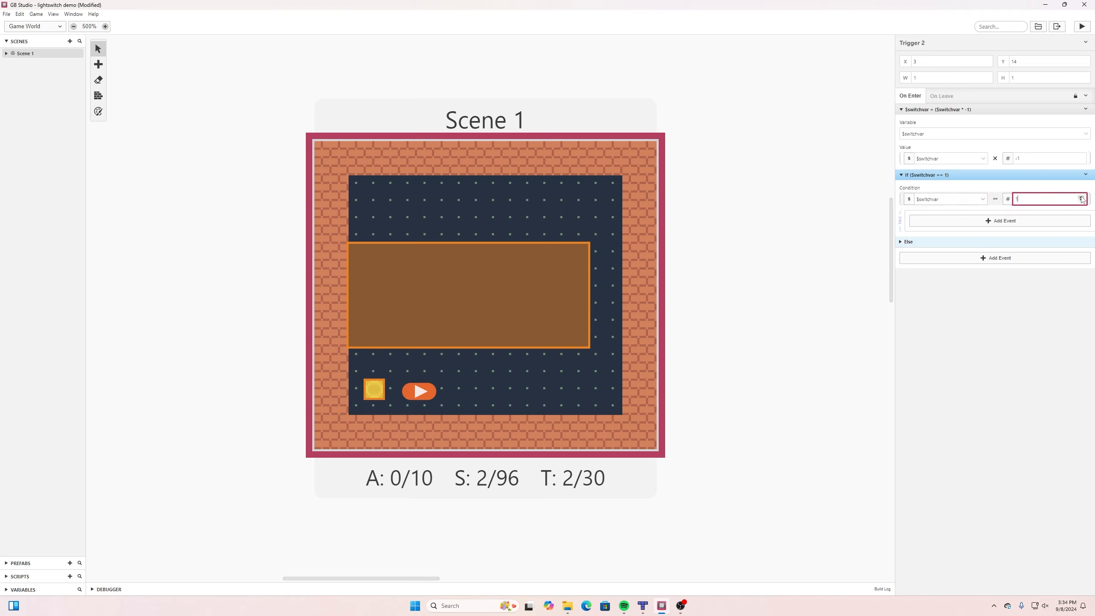
# Add a Replace Tile At Position event inside the If branch and paste a copy of it directly after.
pyautogui.click(958, 219)
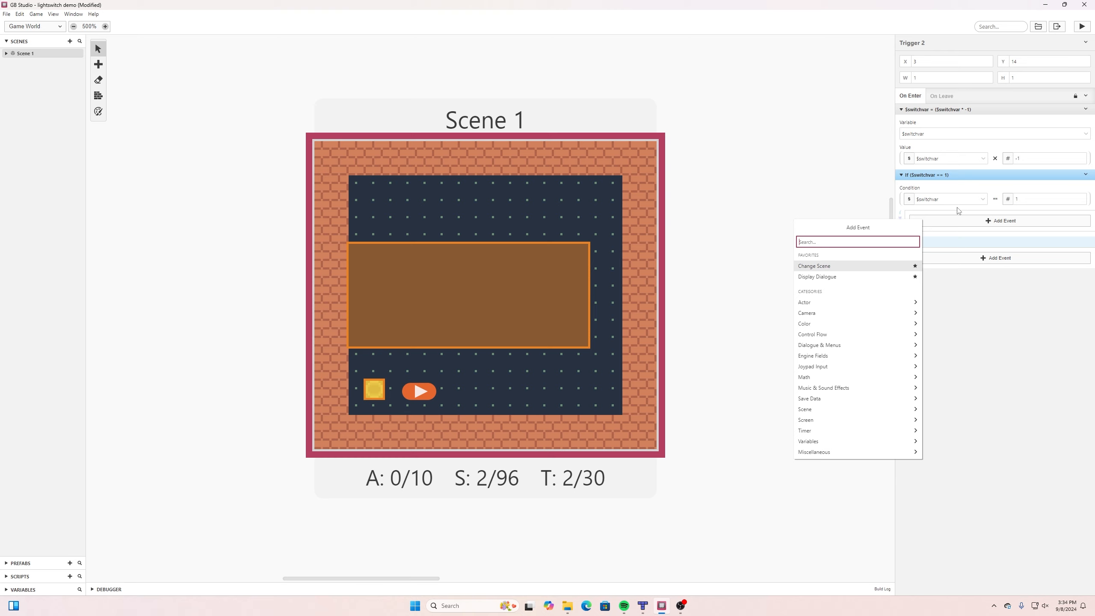
pyautogui.write('tile')
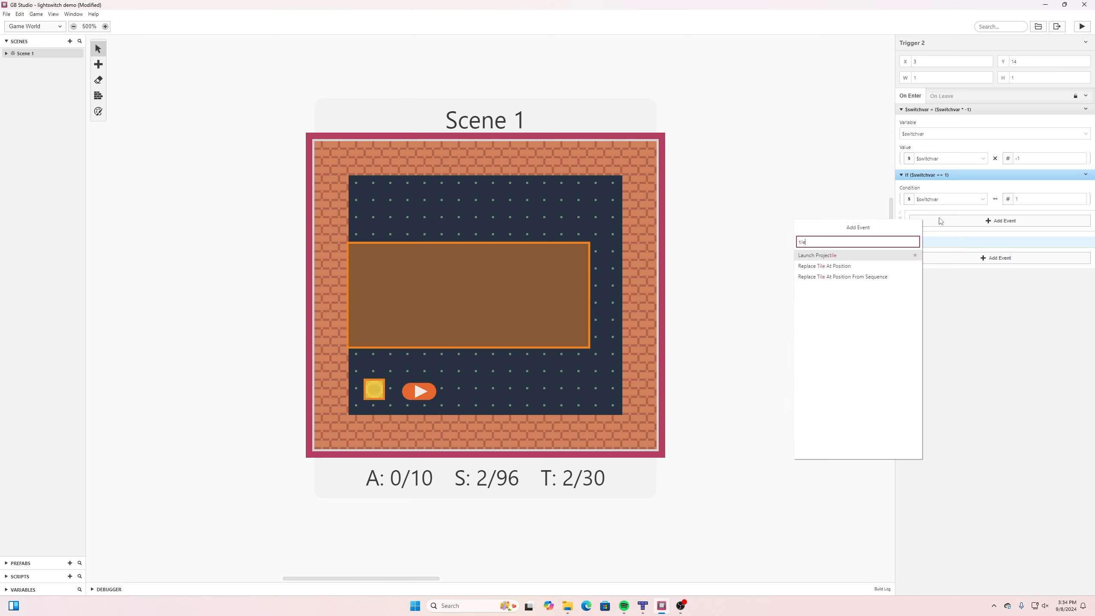
pyautogui.click(824, 266)
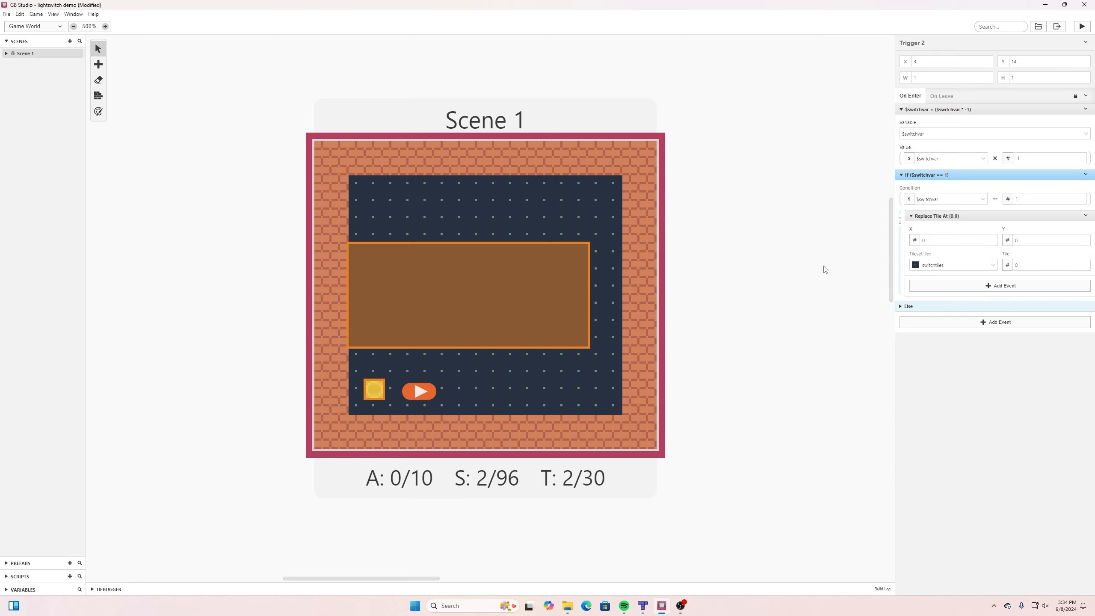
pyautogui.click(1086, 216)
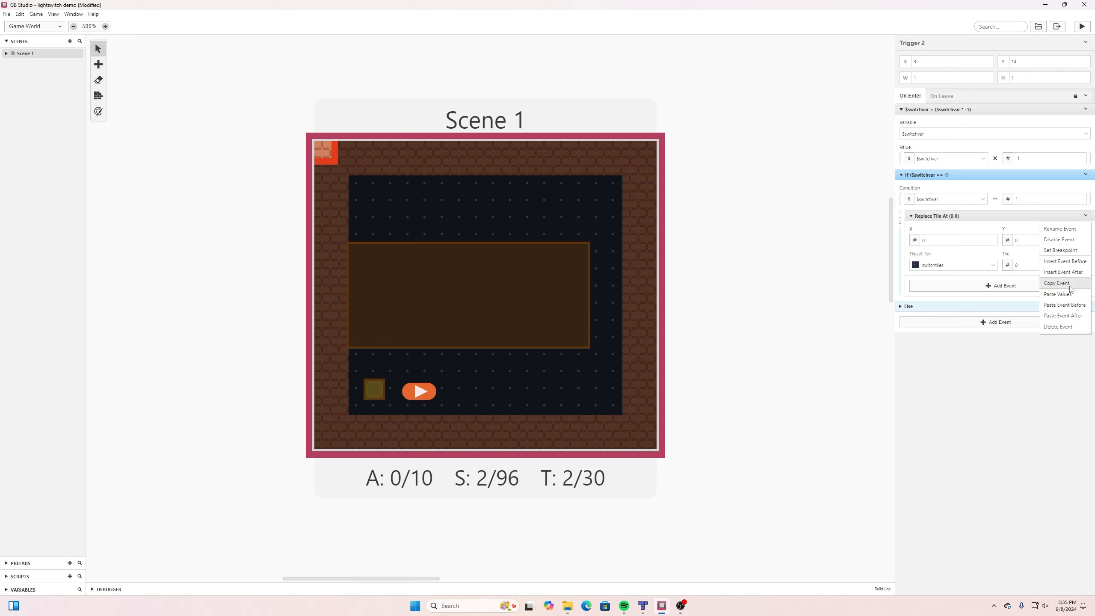
pyautogui.click(1086, 215)
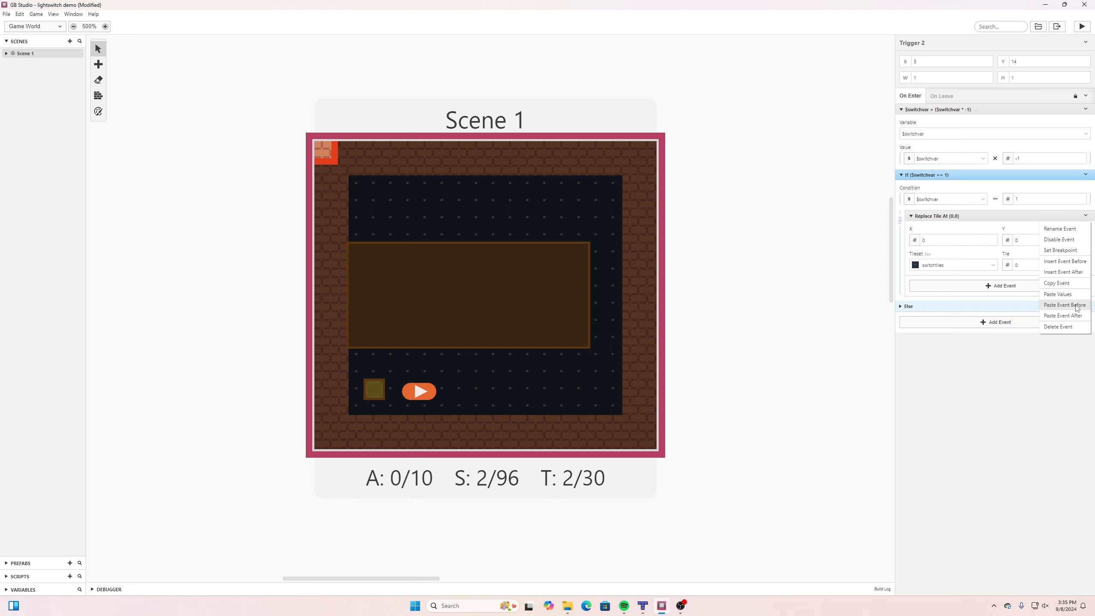
pyautogui.click(1065, 315)
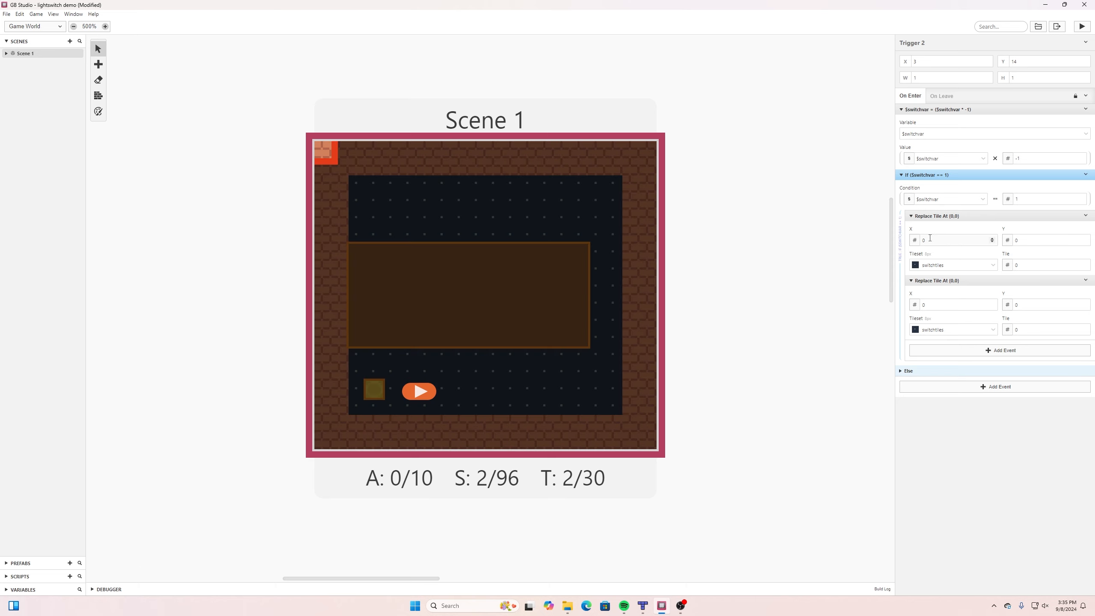
# Configure the If branch's first Replace Tile event with X 2, Y 2, tileset switchtiles and tile 1.
pyautogui.click(992, 239)
pyautogui.click(992, 238)
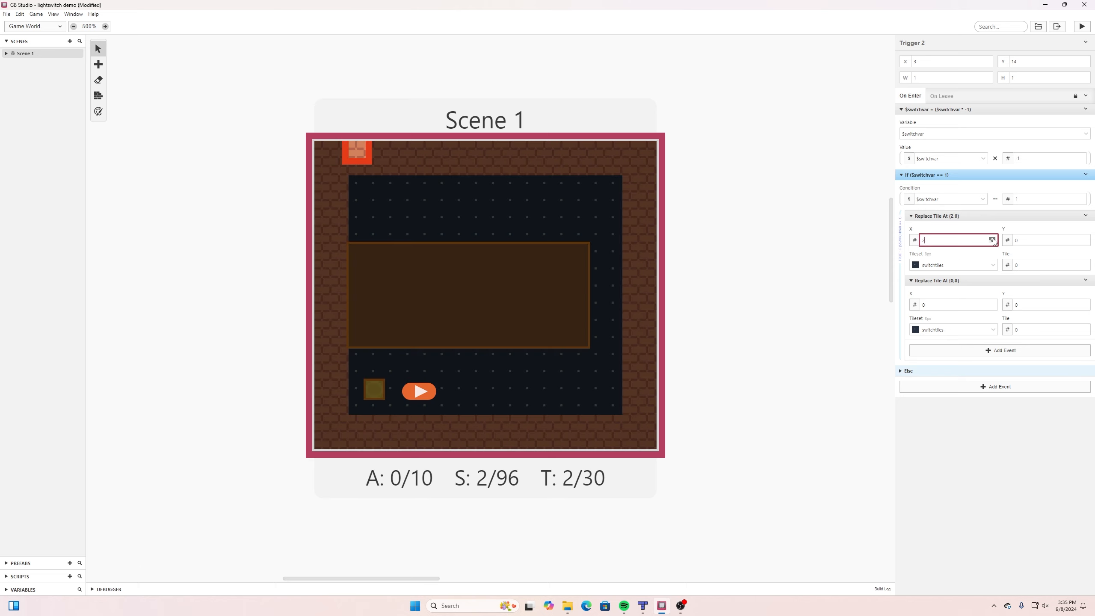
pyautogui.click(1085, 238)
pyautogui.click(1085, 238)
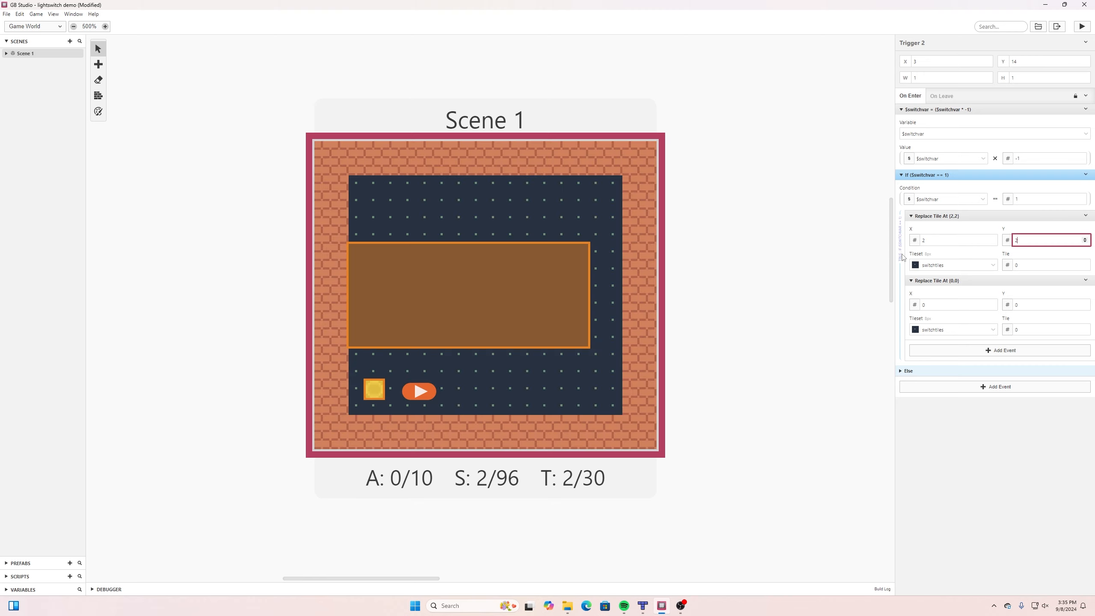
pyautogui.click(993, 265)
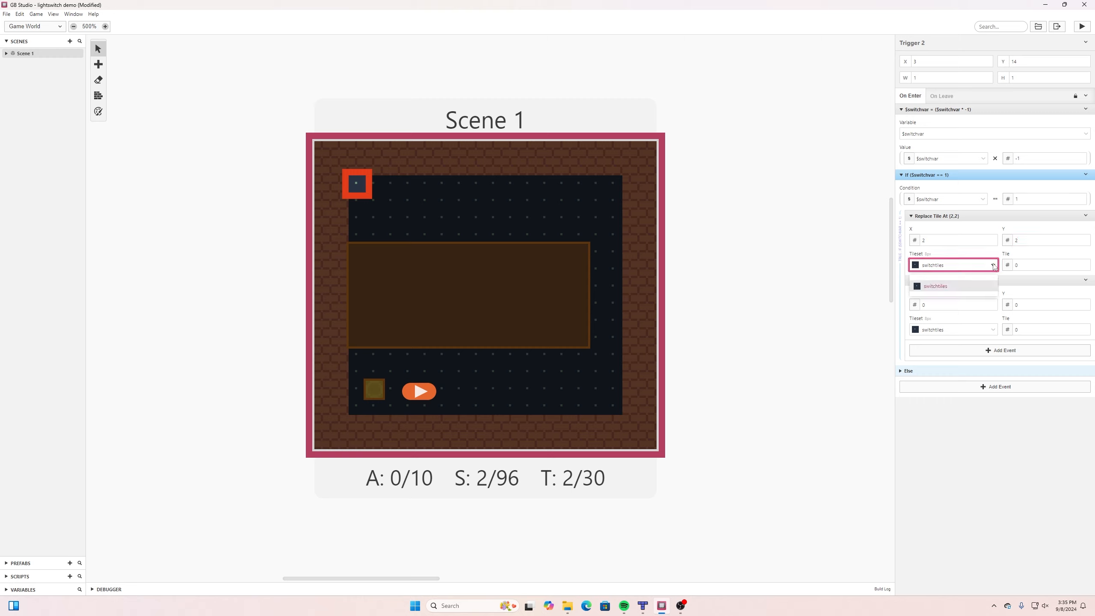
pyautogui.click(942, 287)
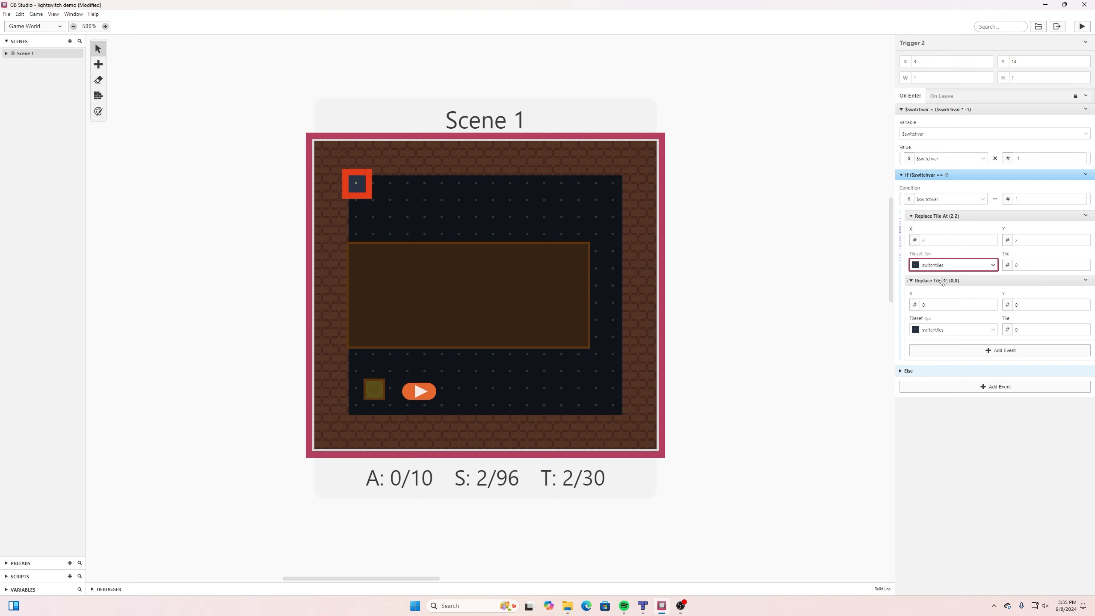
pyautogui.click(1086, 263)
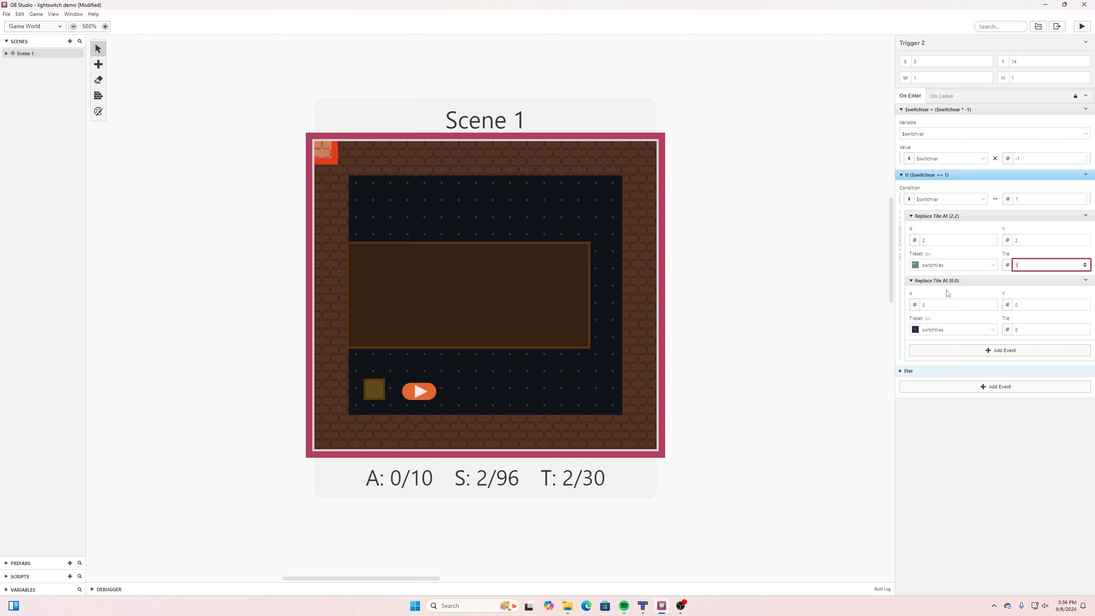
# Set the If branch's second Replace Tile event to the switch's position, X 3 and Y 14.
pyautogui.click(993, 303)
pyautogui.click(993, 303)
pyautogui.click(993, 303)
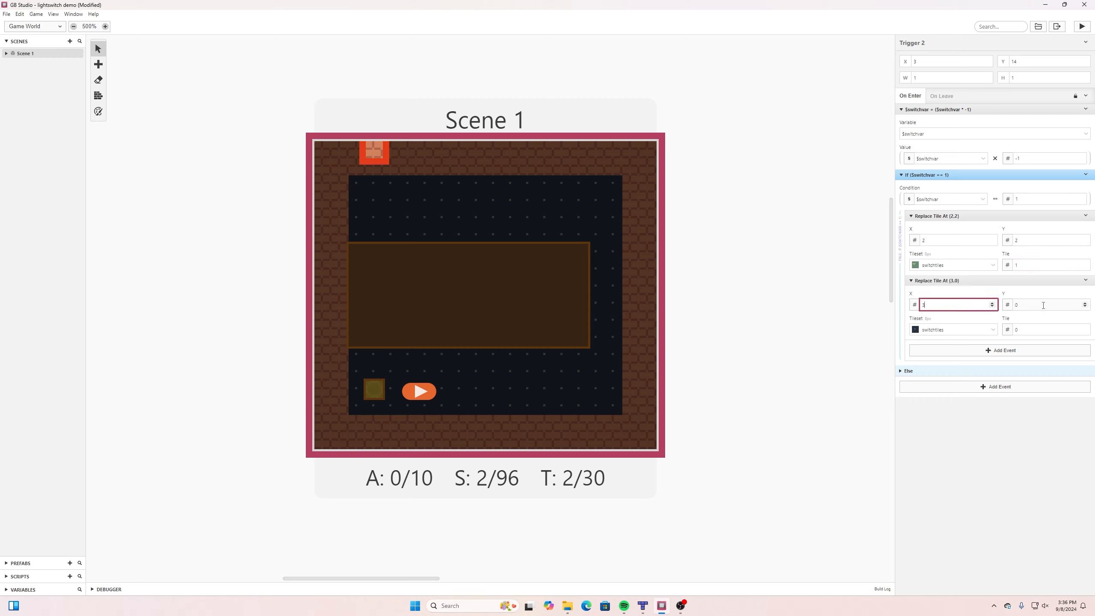
pyautogui.click(1085, 303)
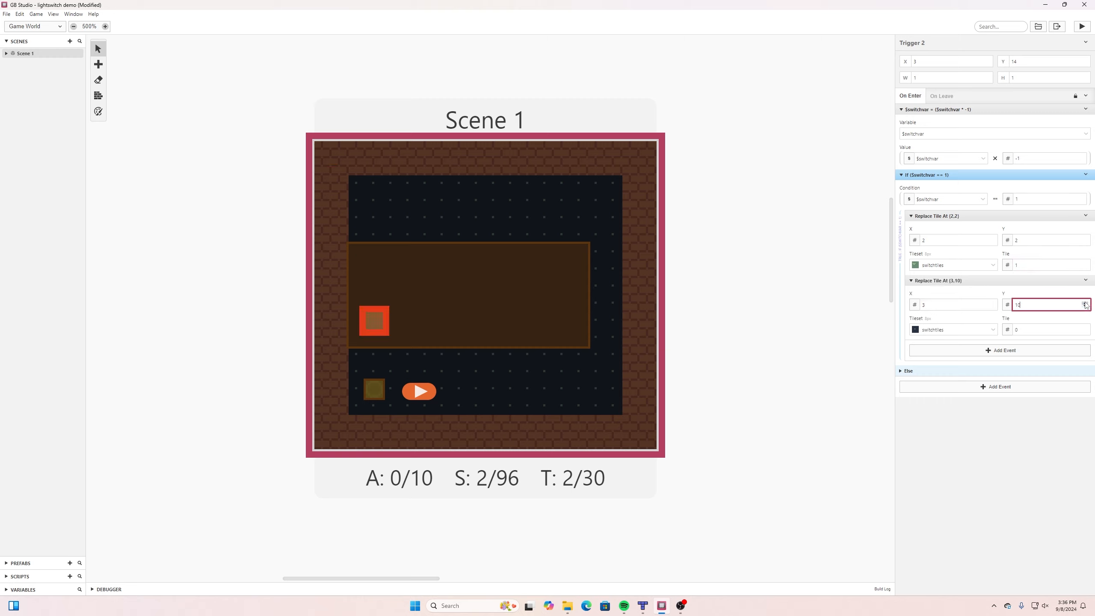
pyautogui.click(1085, 303)
pyautogui.click(1085, 303)
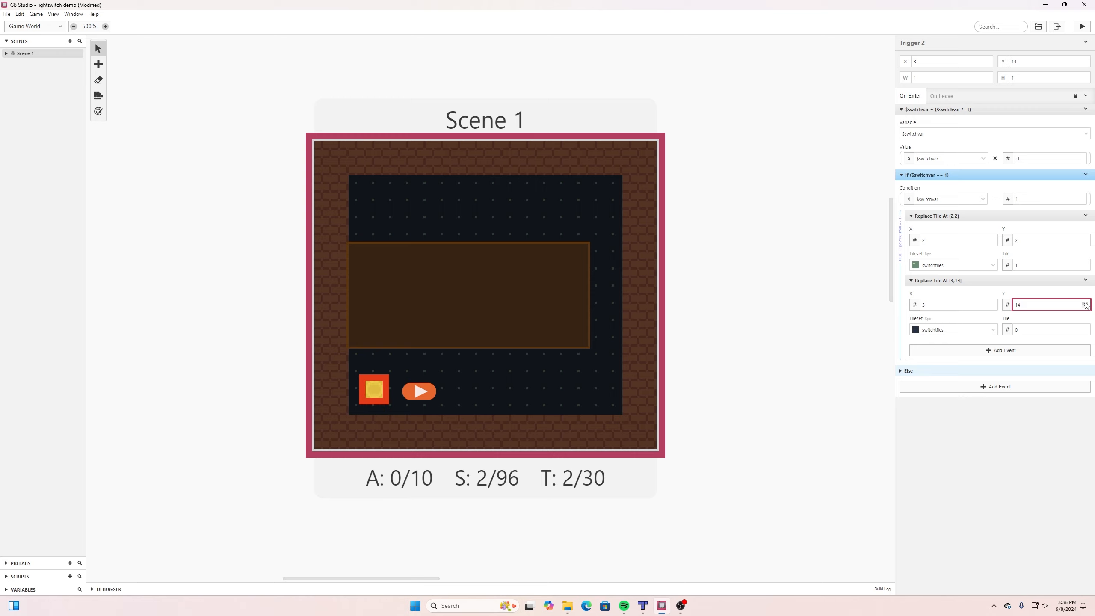
# Set the tile of the If branch's second Replace Tile event to 3 and save the project.
pyautogui.click(1086, 327)
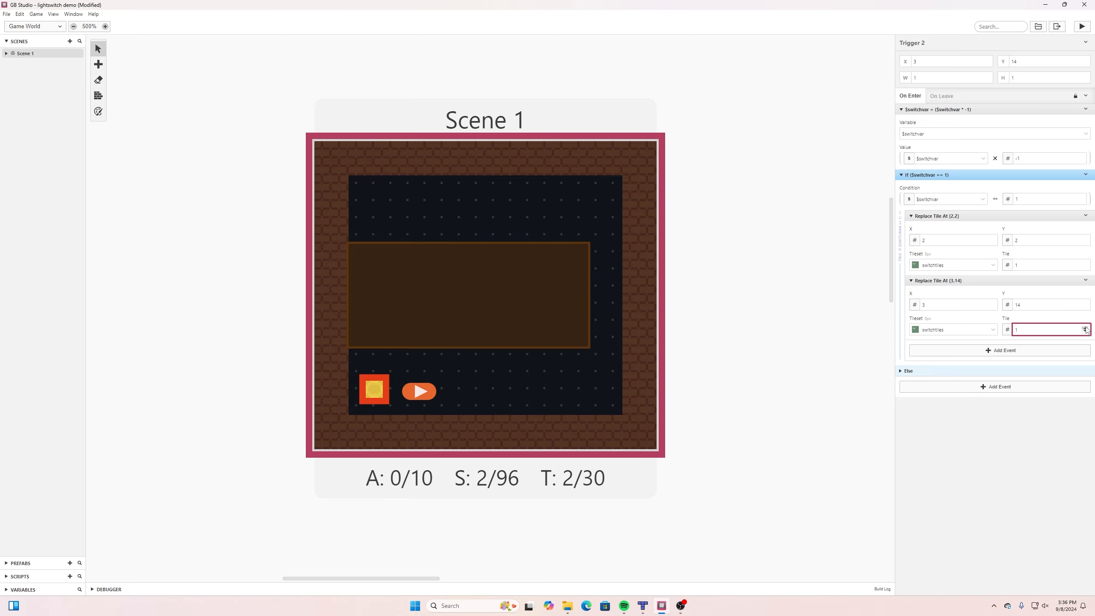
pyautogui.click(1085, 328)
pyautogui.click(1086, 331)
pyautogui.click(1086, 331)
pyautogui.click(1085, 328)
pyautogui.click(1085, 328)
pyautogui.click(1086, 328)
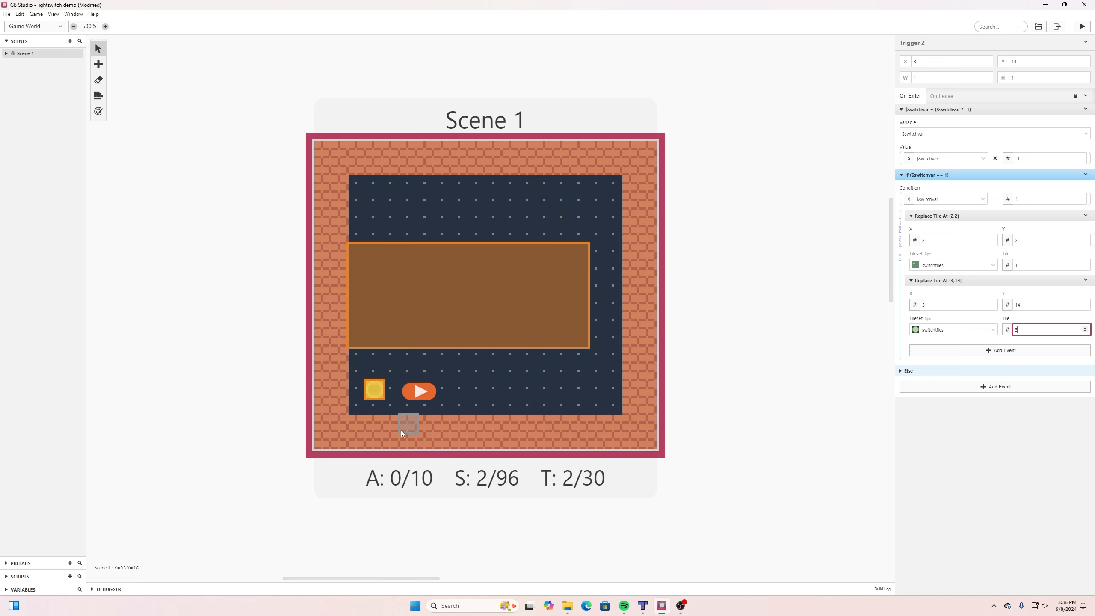
pyautogui.click(6, 14)
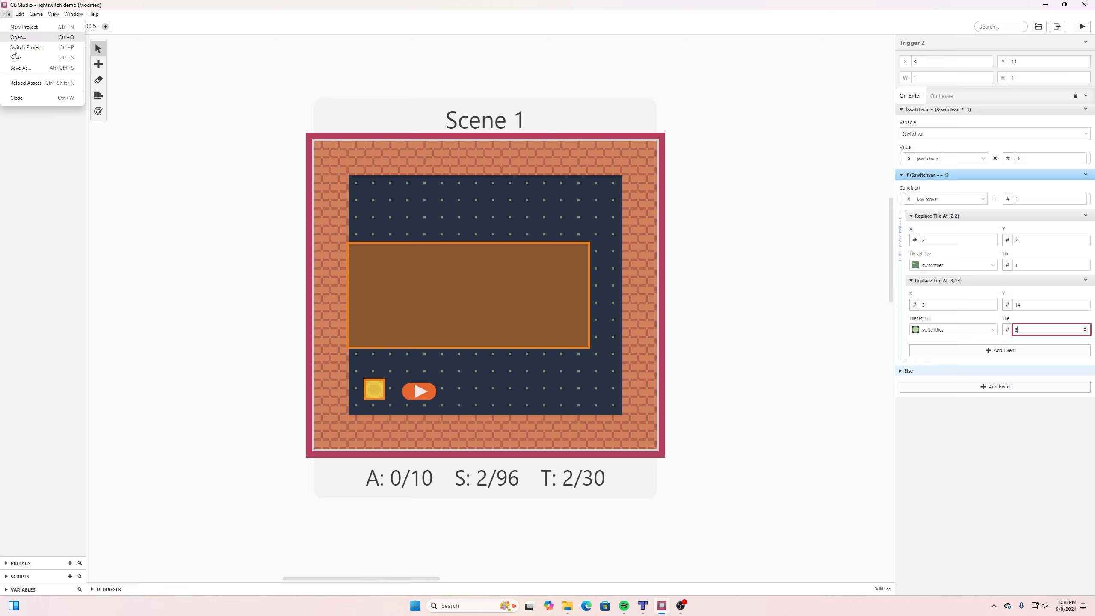
pyautogui.click(12, 60)
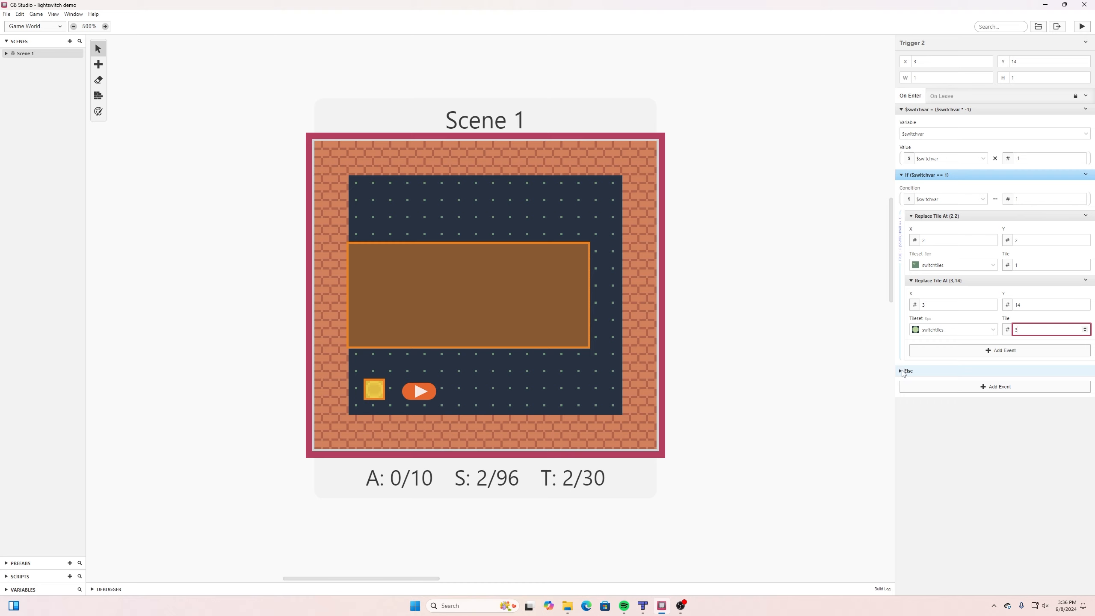
# Duplicate the If branch's Replace Tile event at (2,2) and move the copy into the Else branch.
pyautogui.click(900, 372)
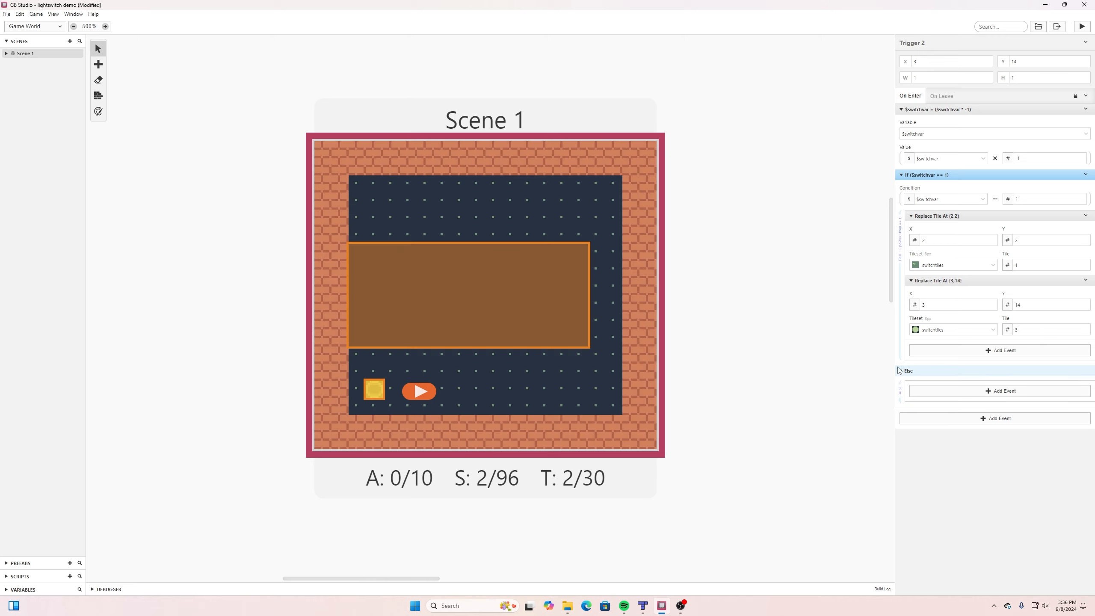
pyautogui.click(1087, 216)
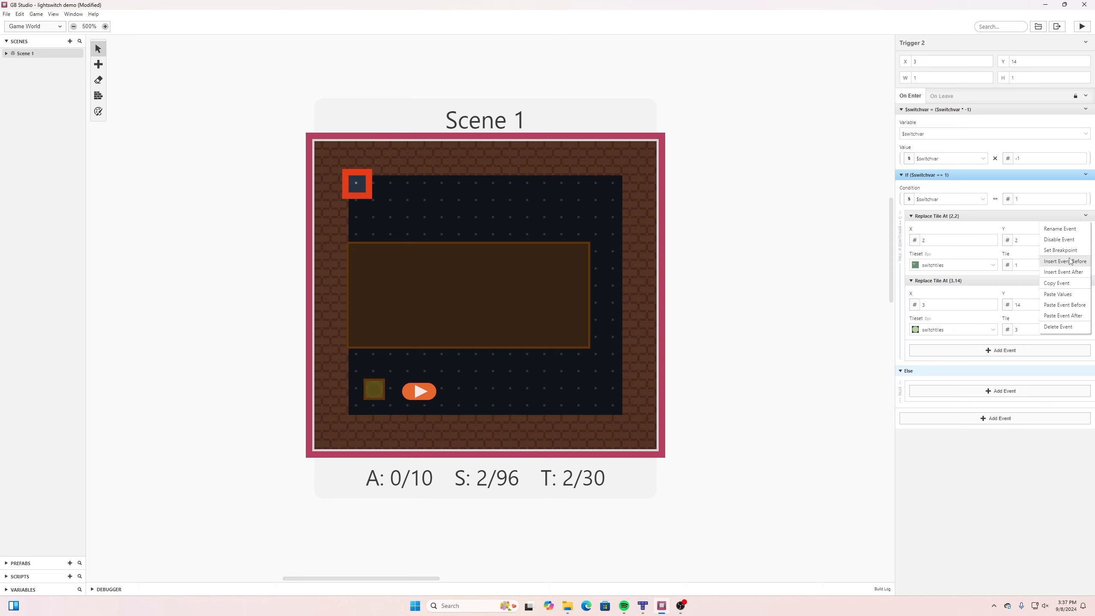
pyautogui.click(1067, 284)
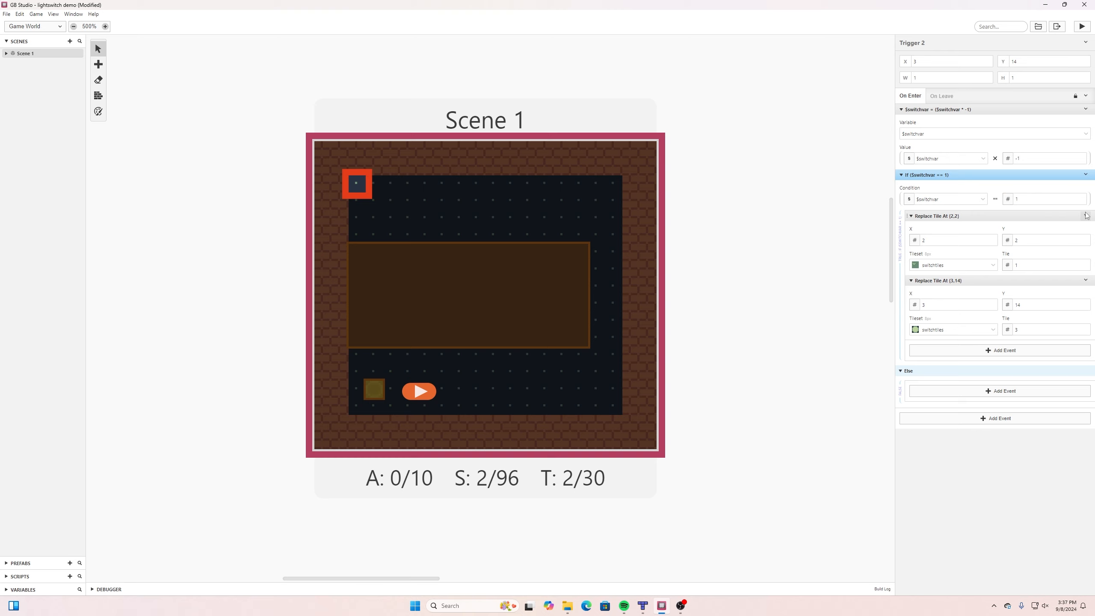
pyautogui.click(1087, 216)
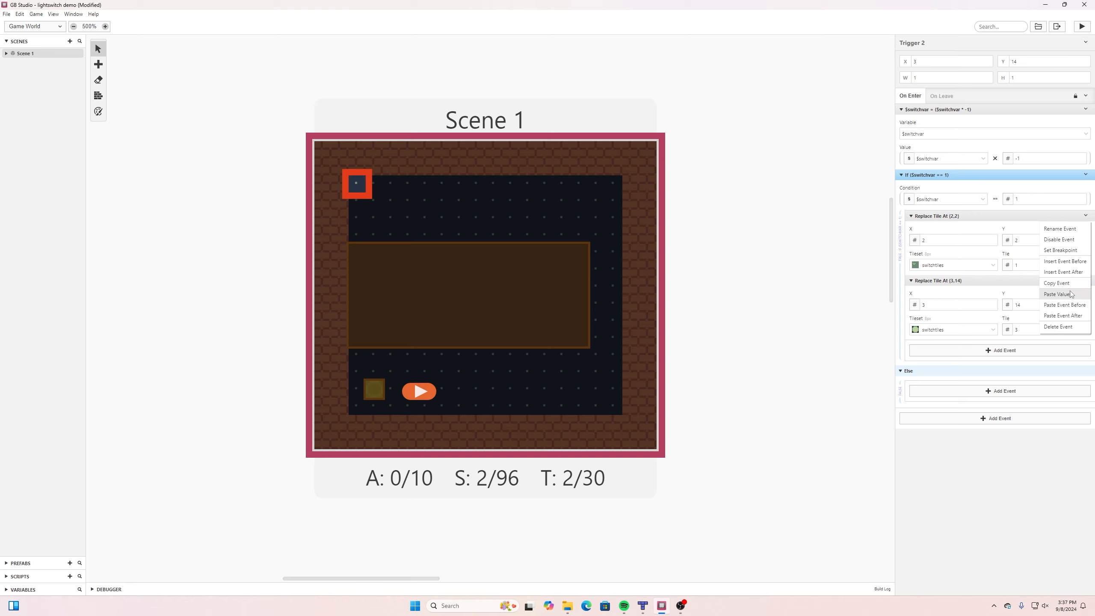
pyautogui.click(1063, 315)
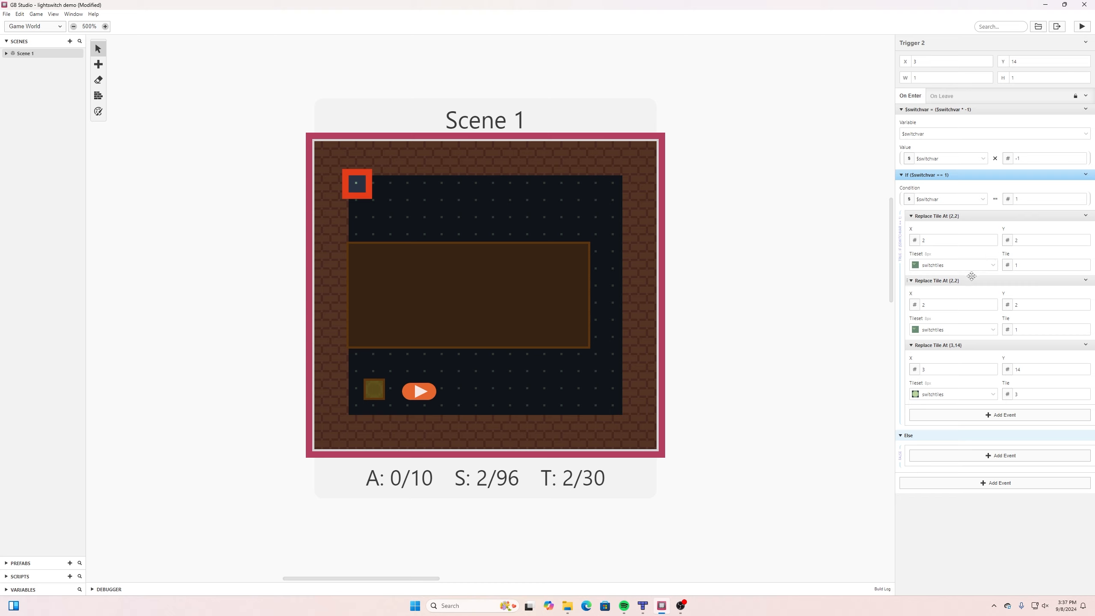
pyautogui.moveTo(973, 281); pyautogui.dragTo(981, 393)
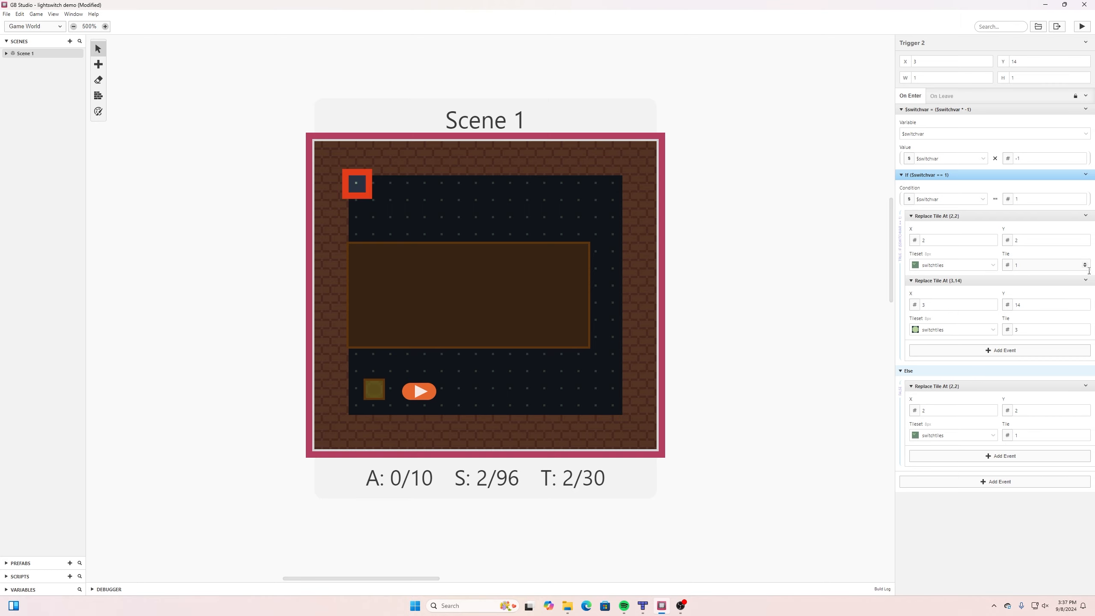
# Duplicate the If branch's Replace Tile event at (3,14) and move the copy into the Else branch, below its first event.
pyautogui.click(1086, 282)
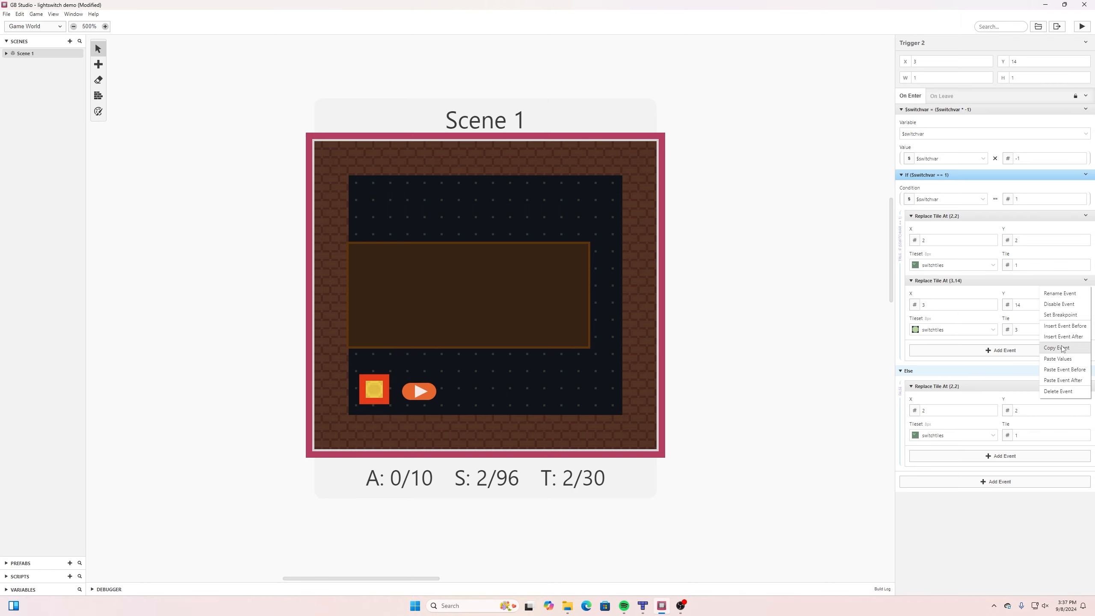
pyautogui.click(1064, 349)
pyautogui.click(1086, 280)
pyautogui.click(1073, 379)
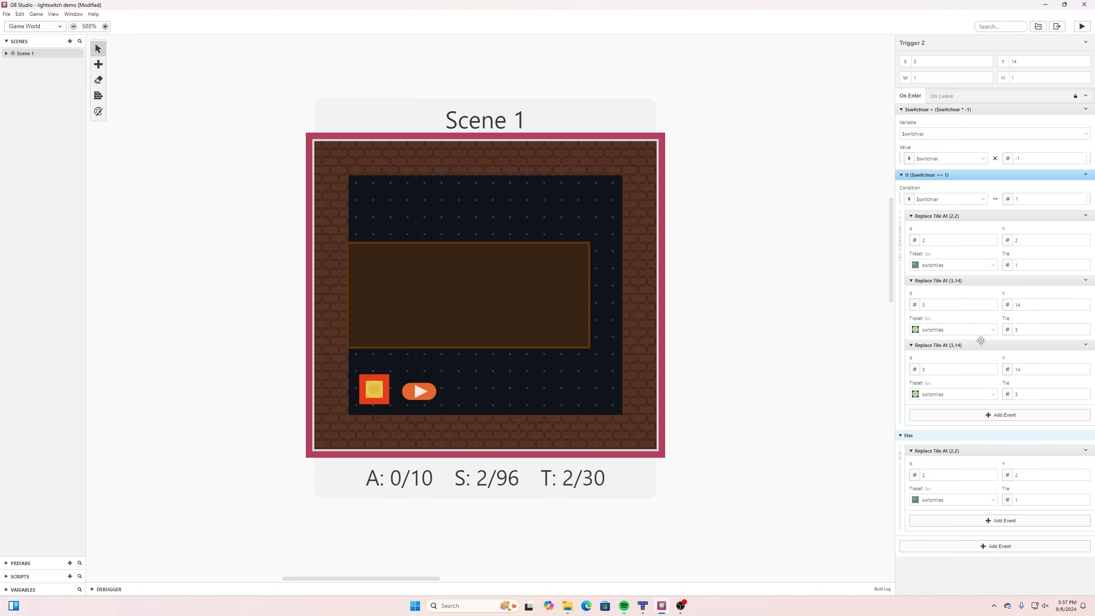
pyautogui.moveTo(983, 352); pyautogui.dragTo(990, 466)
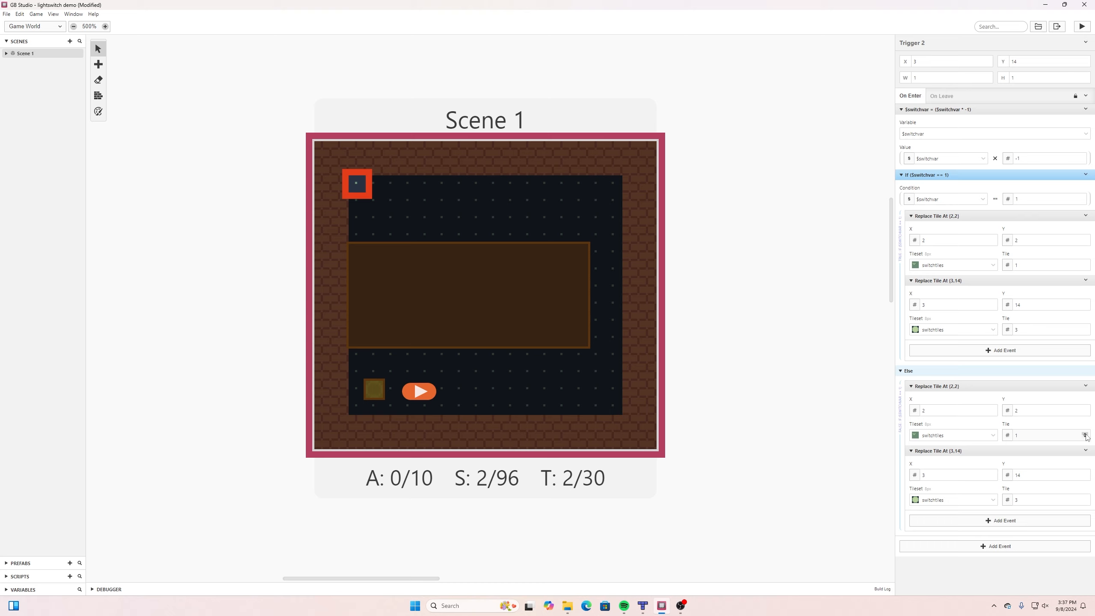
# Set the tile of the Else branch's Replace Tile event at (2,2) to 0.
pyautogui.click(1086, 435)
pyautogui.click(1086, 436)
pyautogui.click(1086, 436)
pyautogui.click(1086, 437)
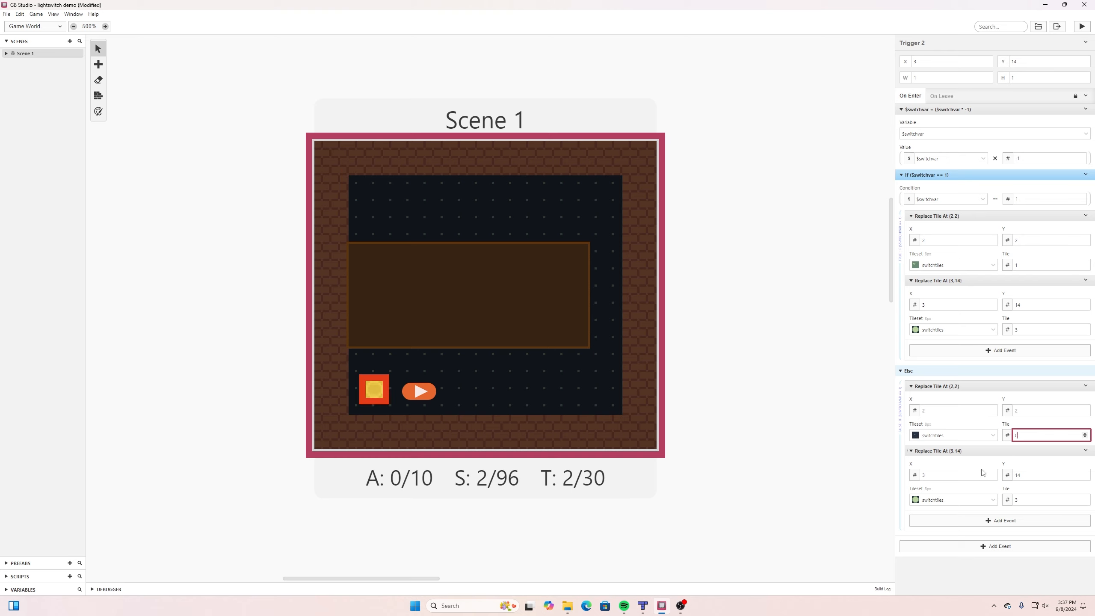
# Set the tile of the Else branch's Replace Tile event at (3,14) to 2.
pyautogui.click(1085, 502)
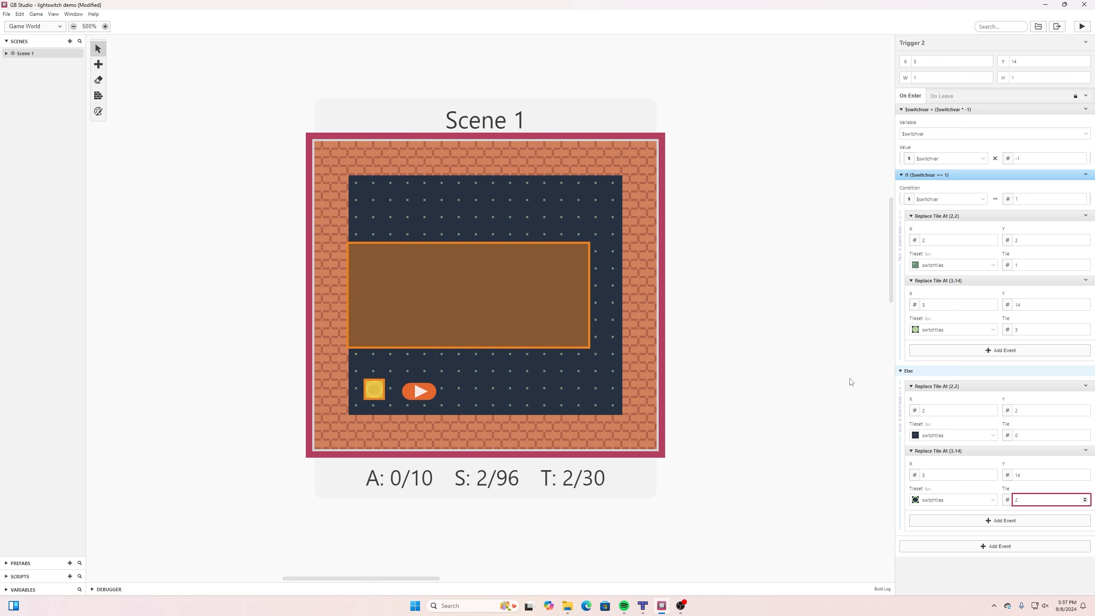
pyautogui.click(853, 382)
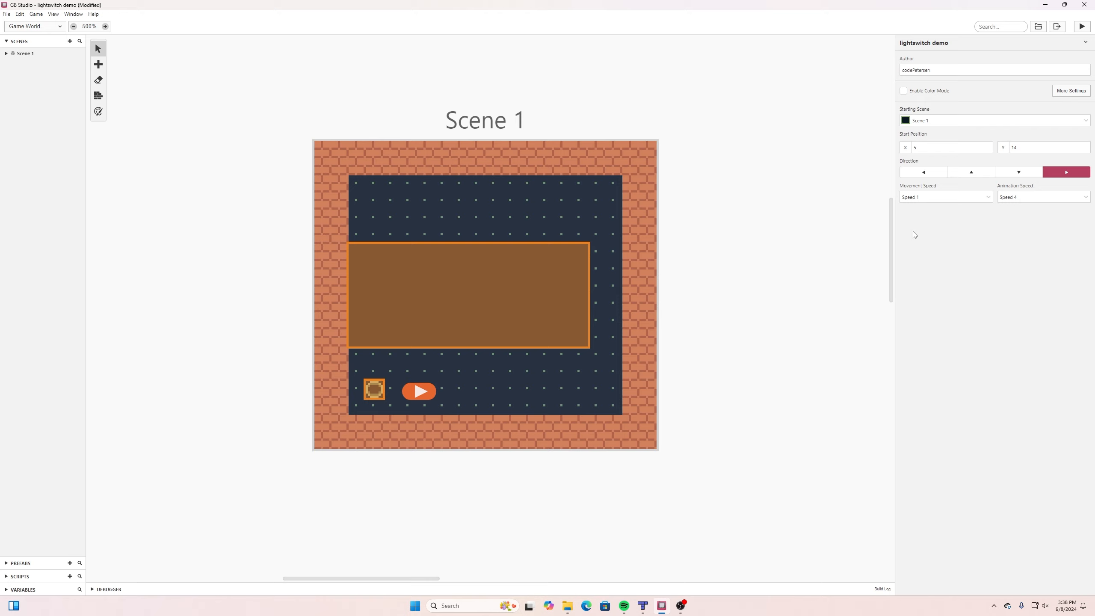
# Add a Display Dialogue event to the end of the switch trigger's On Enter script, after the If/Else block.
pyautogui.click(375, 392)
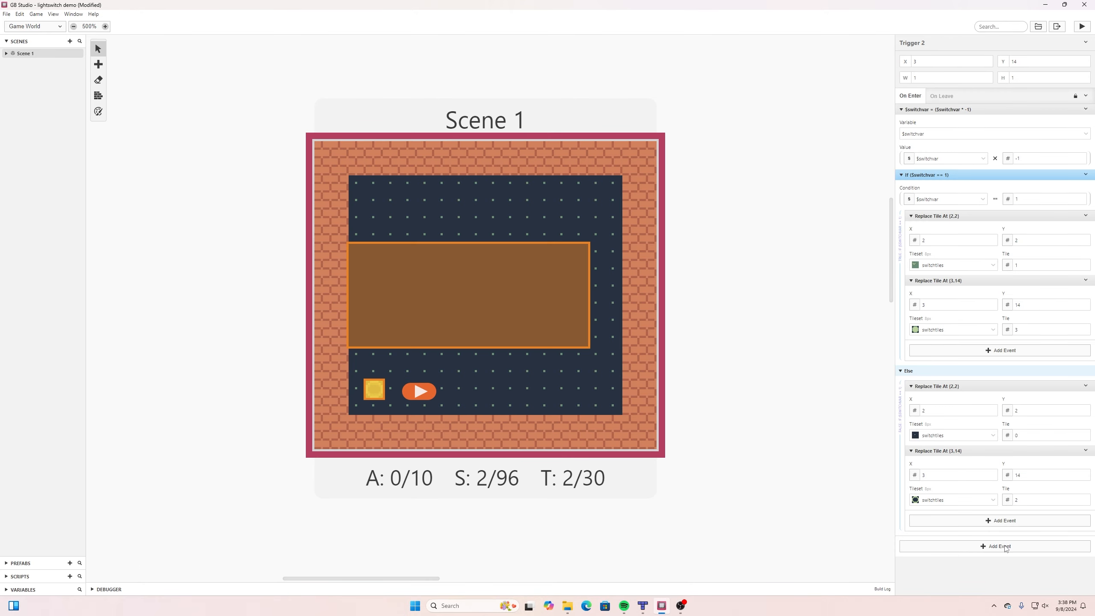
pyautogui.click(1005, 548)
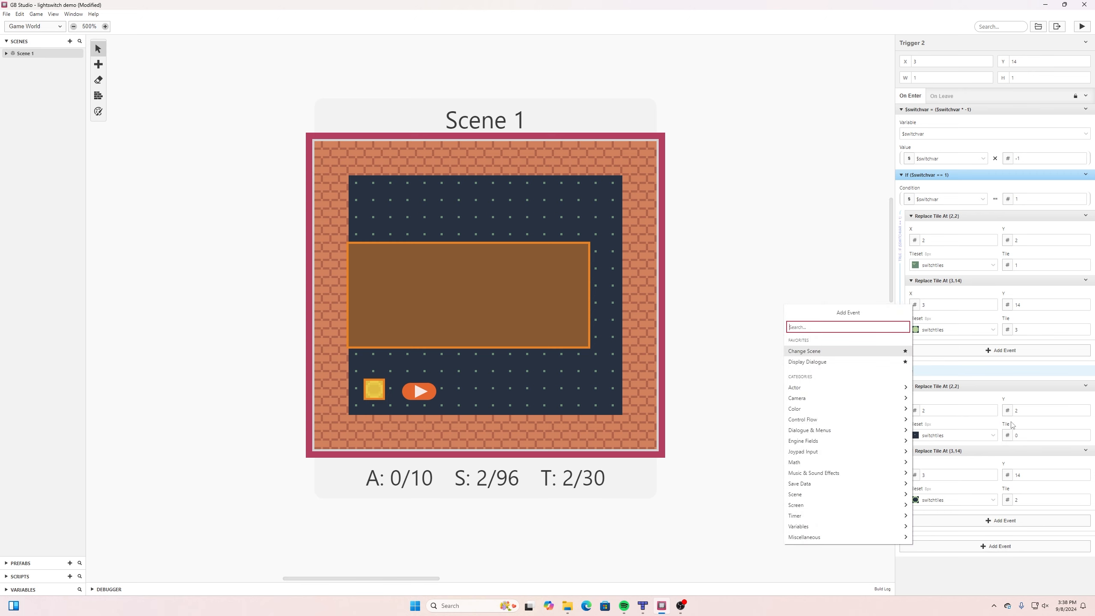
pyautogui.write('d')
pyautogui.press('BackSpace')
pyautogui.write('displ')
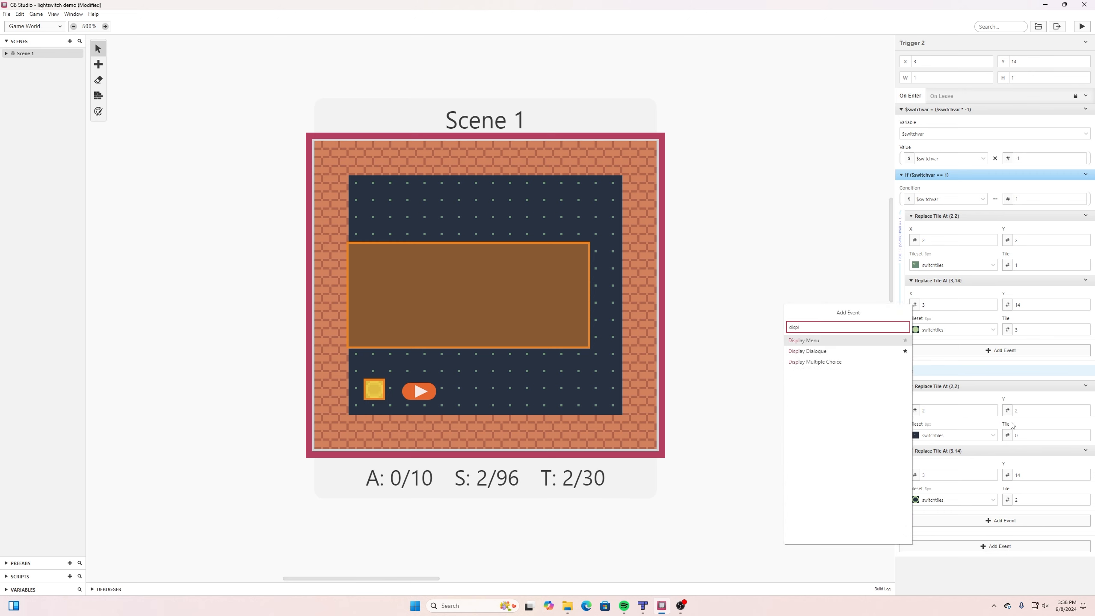
pyautogui.click(841, 351)
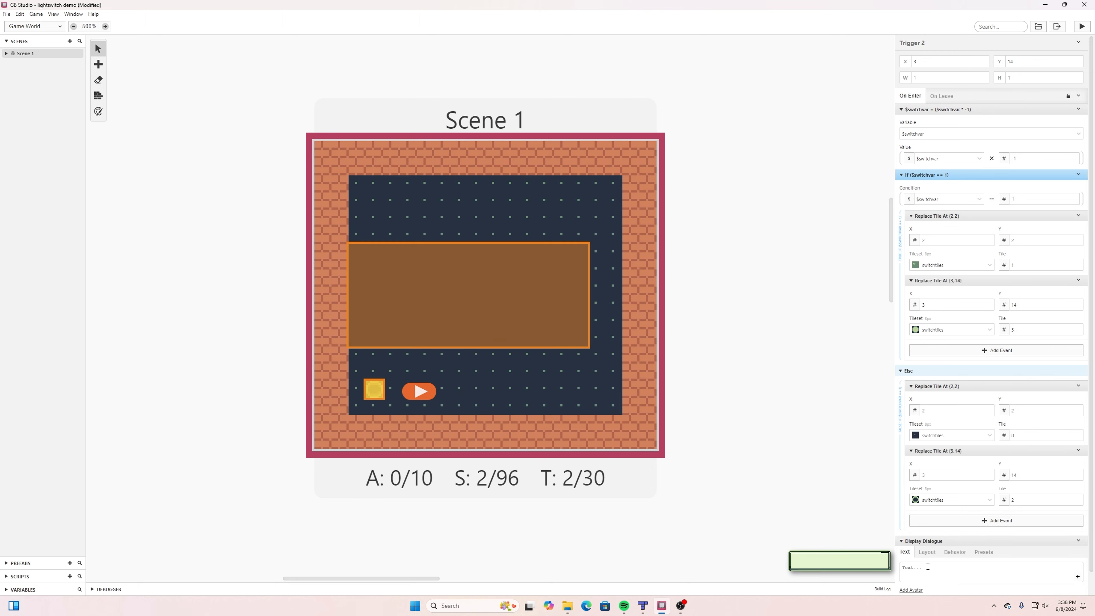
# Write the dialogue text "You found a light switch!" on two lines, breaking after "You found a".
pyautogui.click(928, 568)
pyautogui.scroll(-1, 931, 566)
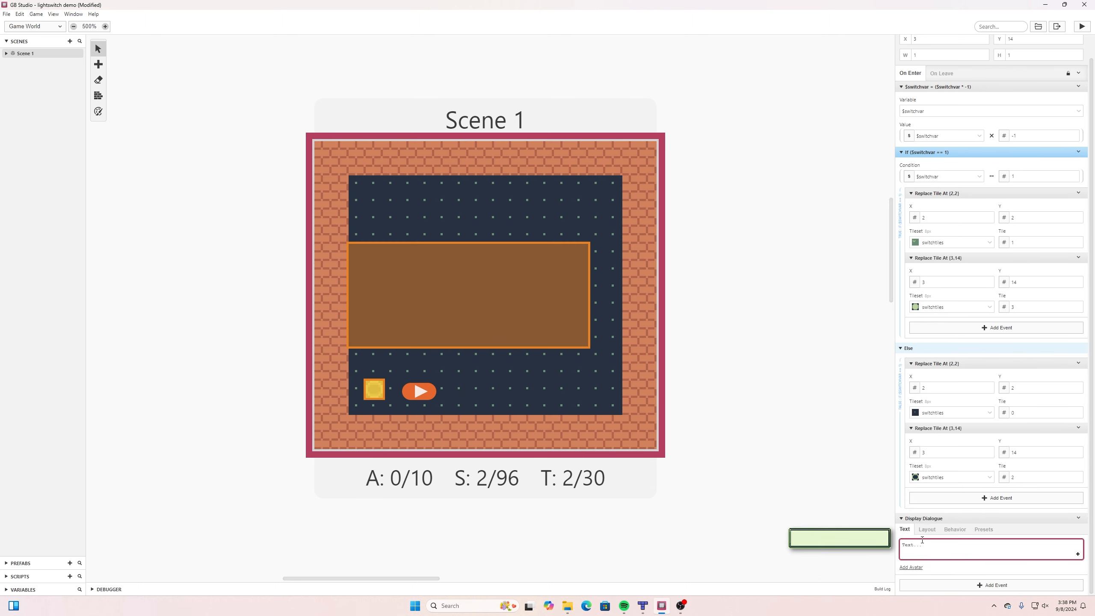
pyautogui.write('You found a')
pyautogui.press('Return')
pyautogui.write('light switch!')
# Set the light switch dialogue's layout position to Top and save the project.
pyautogui.click(930, 534)
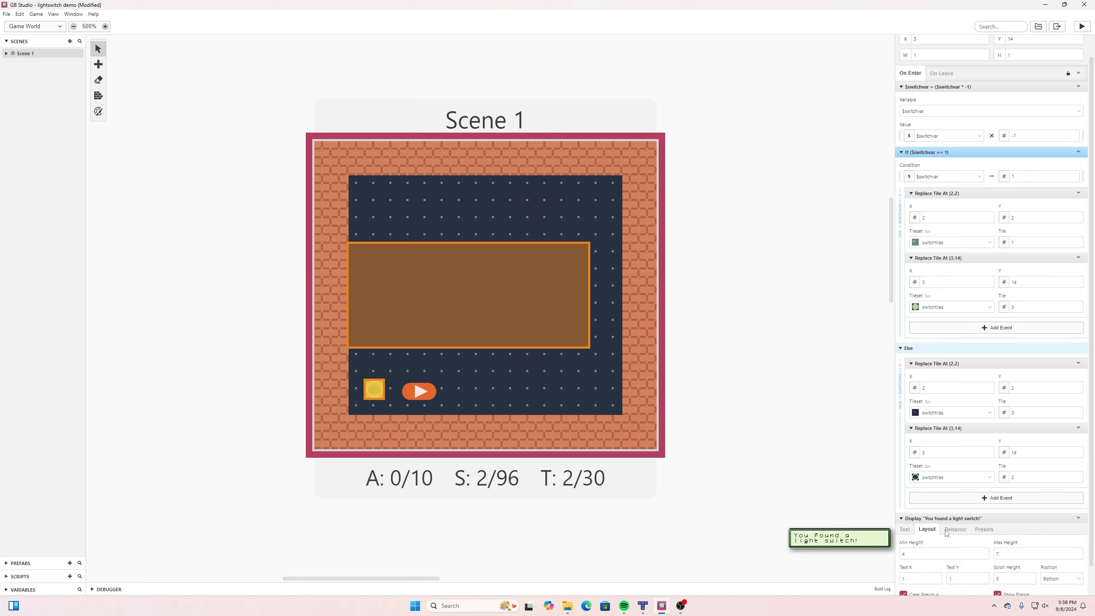
pyautogui.click(1069, 578)
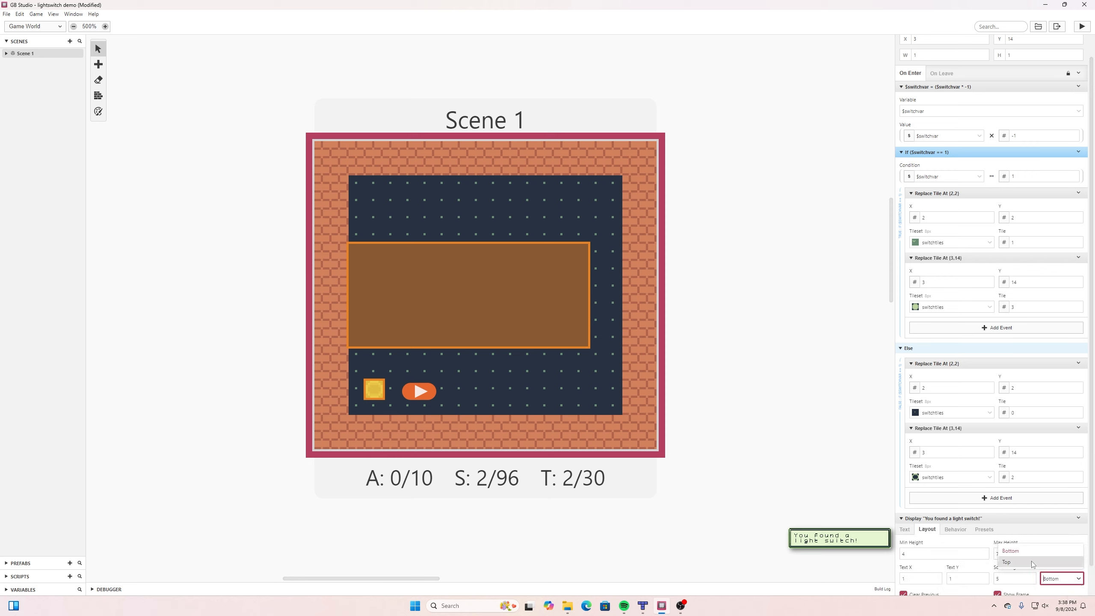
pyautogui.click(1006, 562)
pyautogui.click(6, 14)
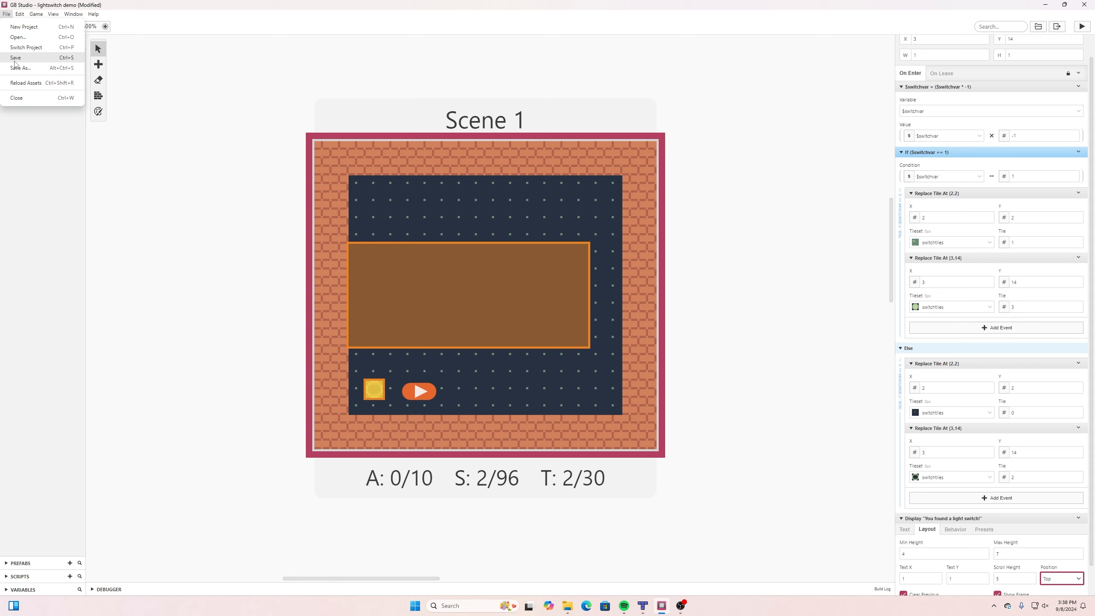
pyautogui.click(18, 64)
# Run the game, walk the player up into the unlit hole, and dismiss the dialogue.
pyautogui.click(1082, 27)
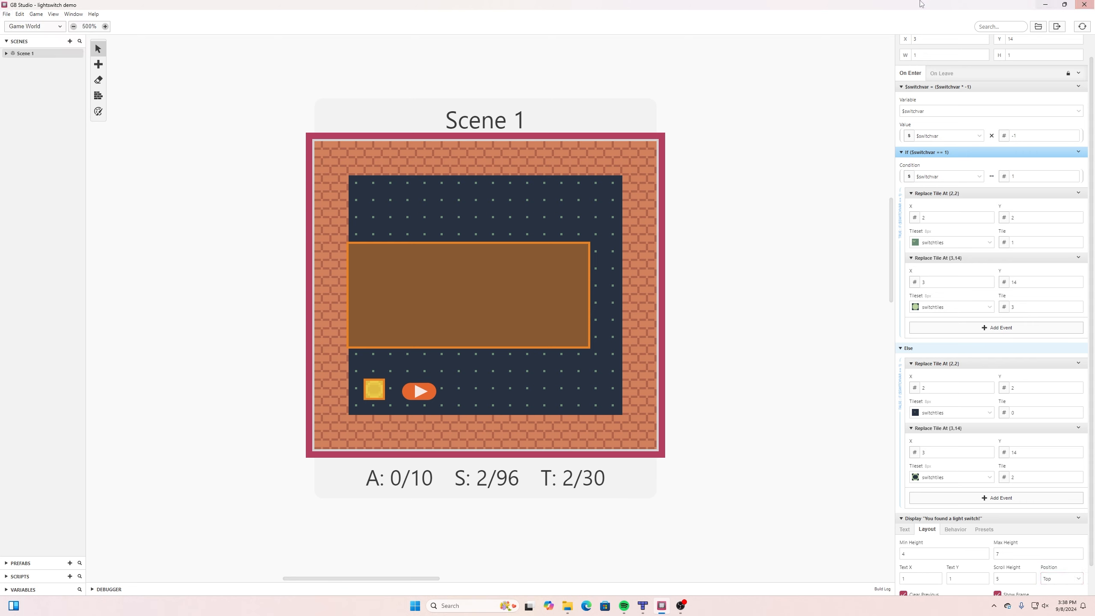
pyautogui.press('Right')
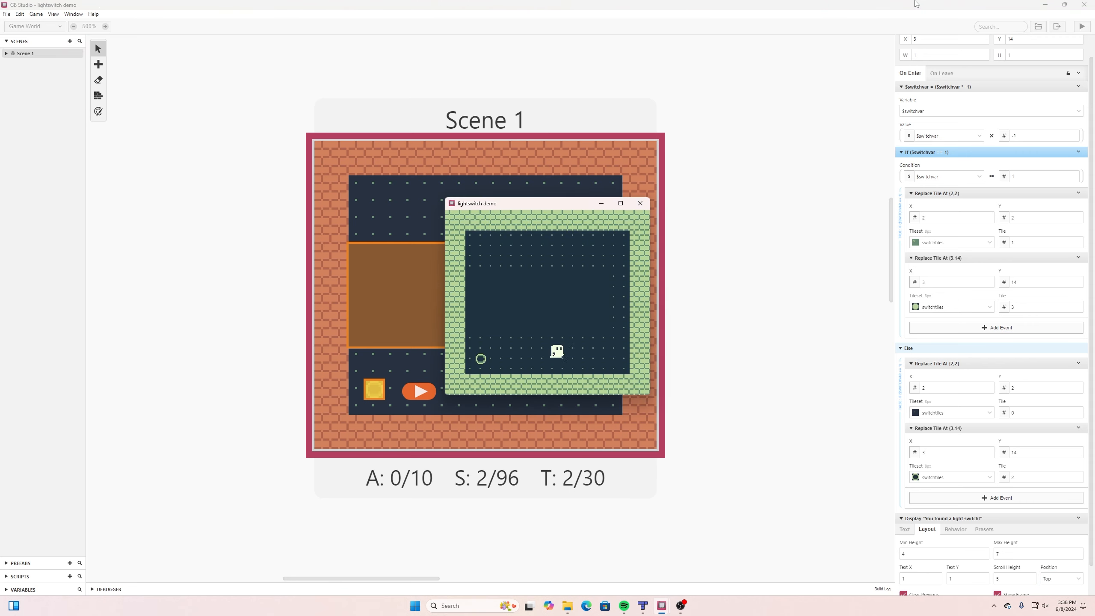
pyautogui.press('Up')
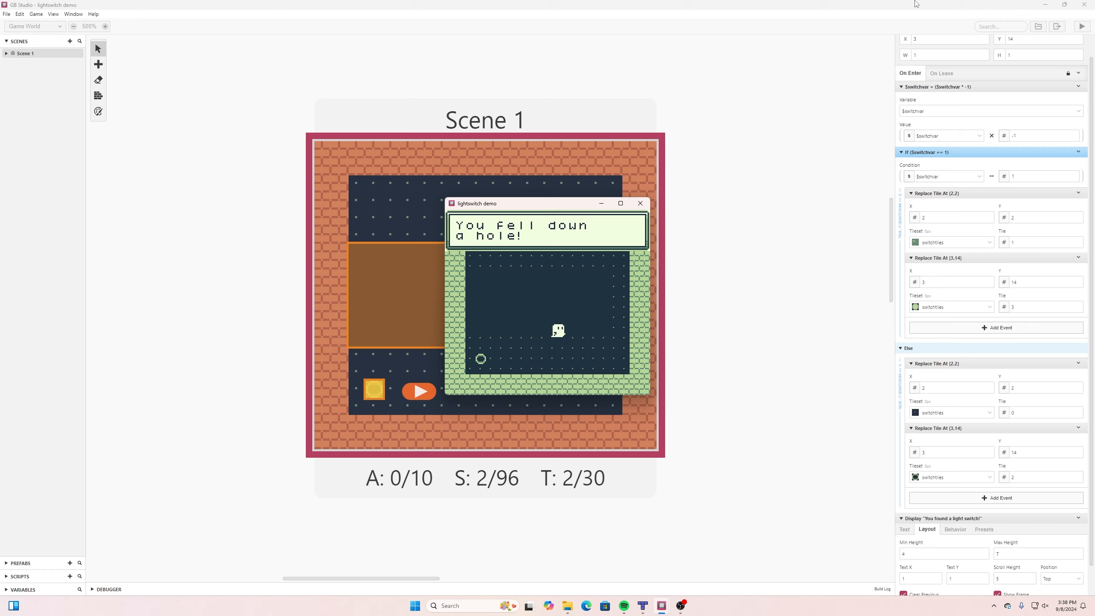
pyautogui.press('z')
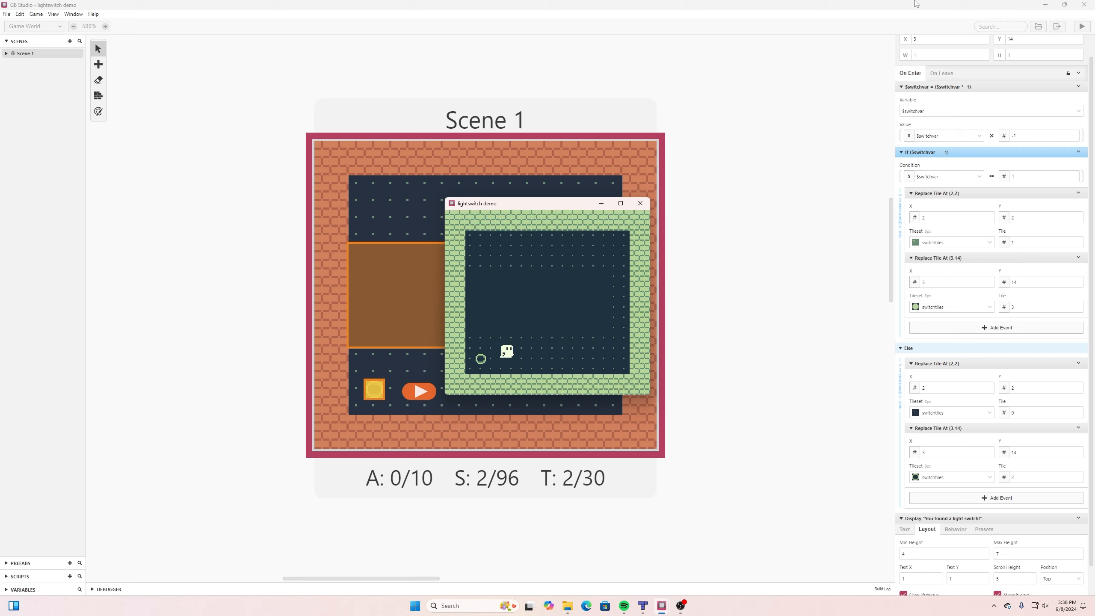
# Walk the player onto the light switch to test its trigger and dismiss the dialogue.
pyautogui.press('Right')
pyautogui.press('Left')
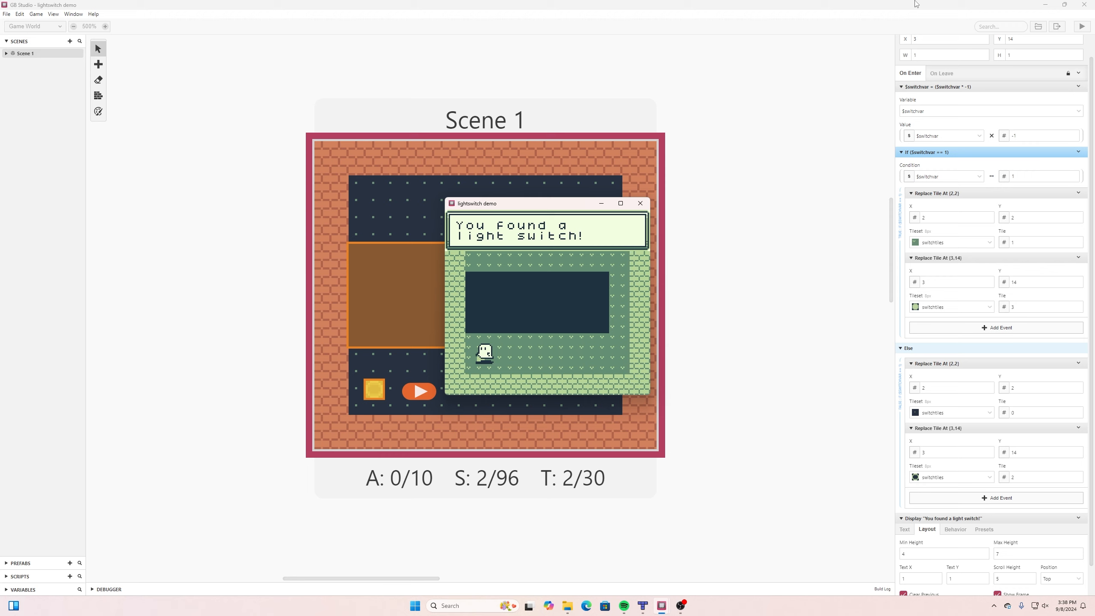
pyautogui.press('z')
# Walk the player around the lit room, return to the light switch to toggle it again, and dismiss its dialogue.
pyautogui.press('Right')
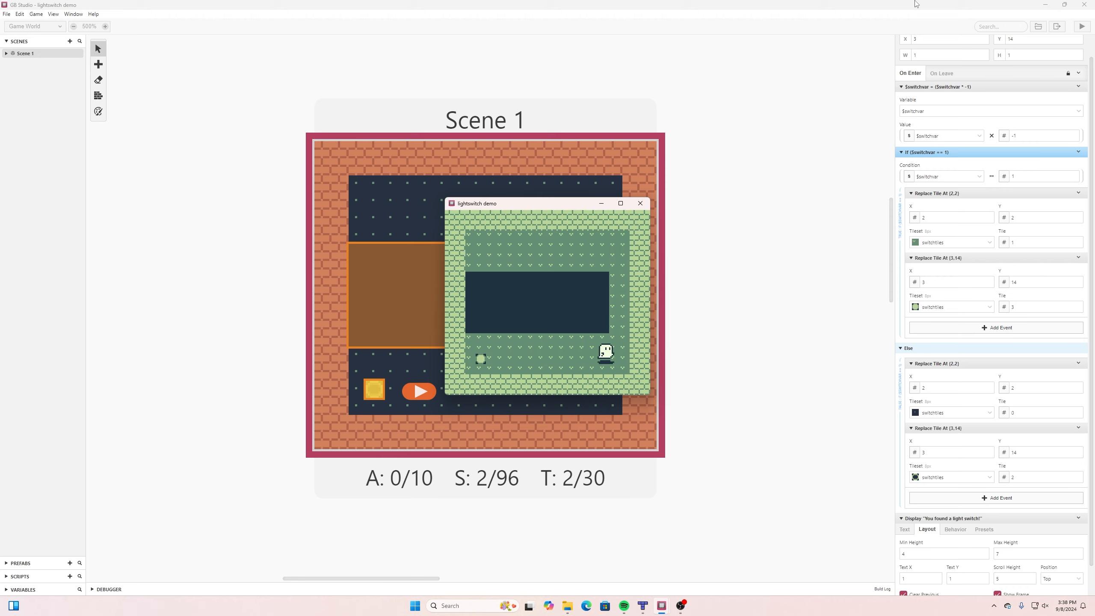
pyautogui.press('Right')
pyautogui.press('Up')
pyautogui.press('Down')
pyautogui.press('Left')
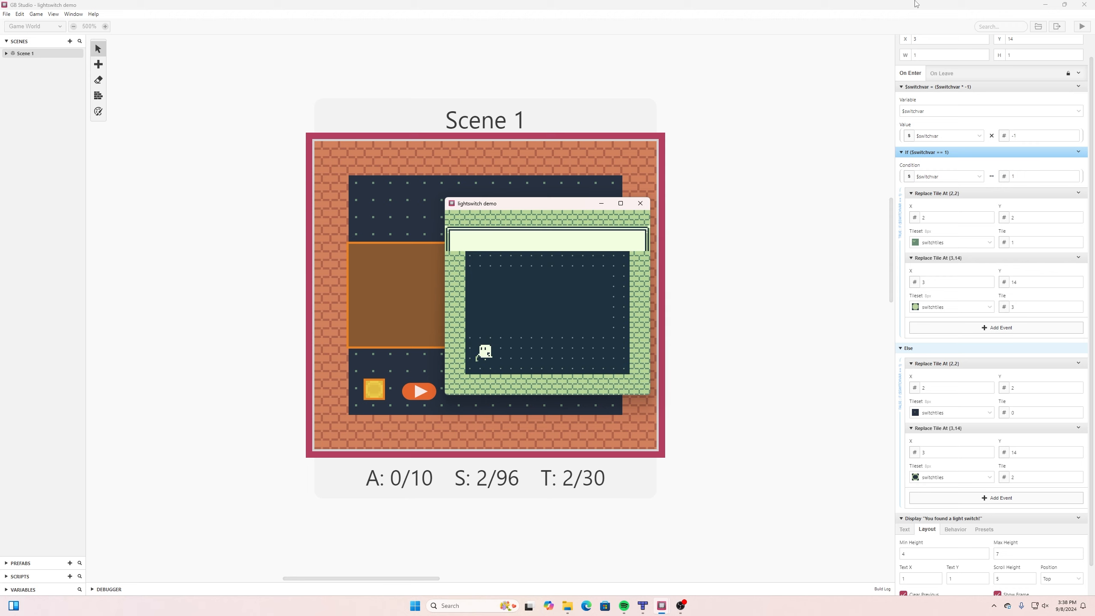
pyautogui.press('z')
pyautogui.press('Right')
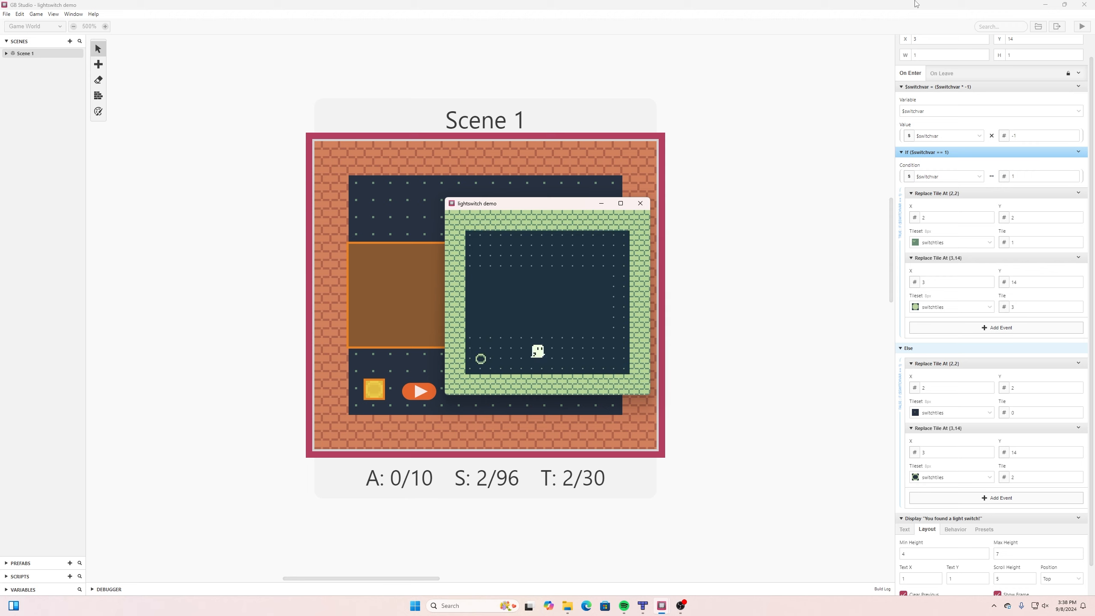